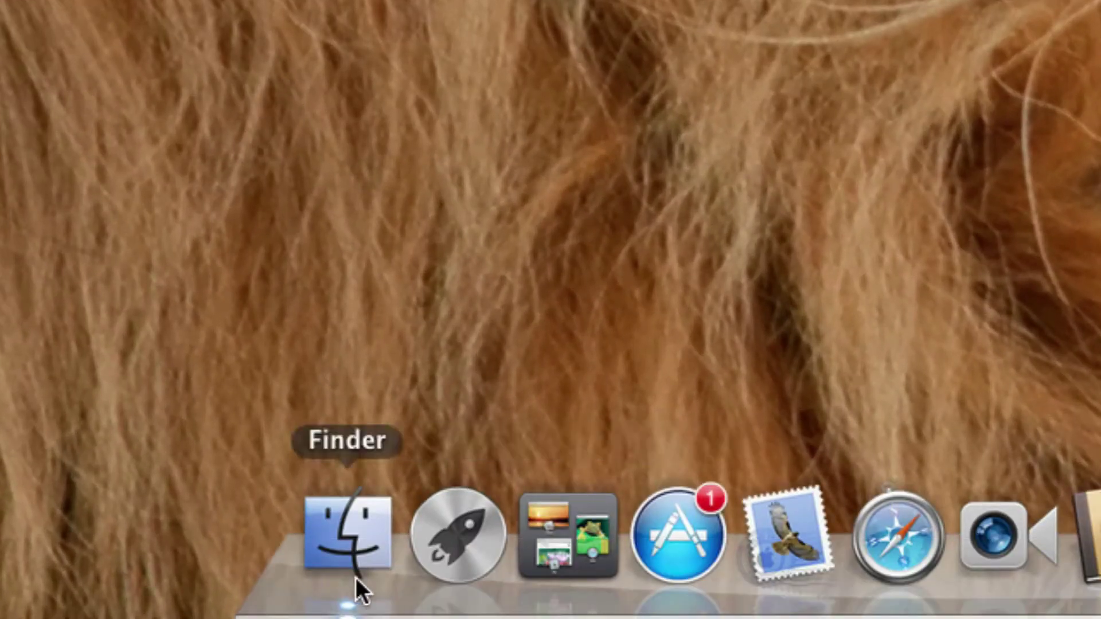
# Browse the NO NAME drive's folders in Finder and close the window.
pyautogui.click(301, 573)
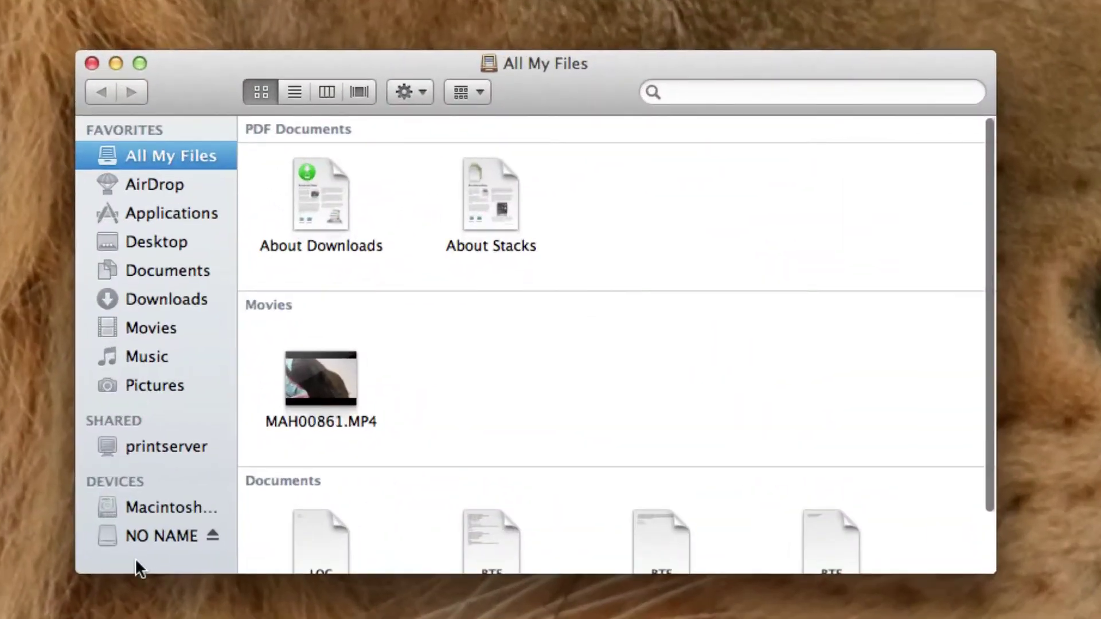
pyautogui.click(141, 535)
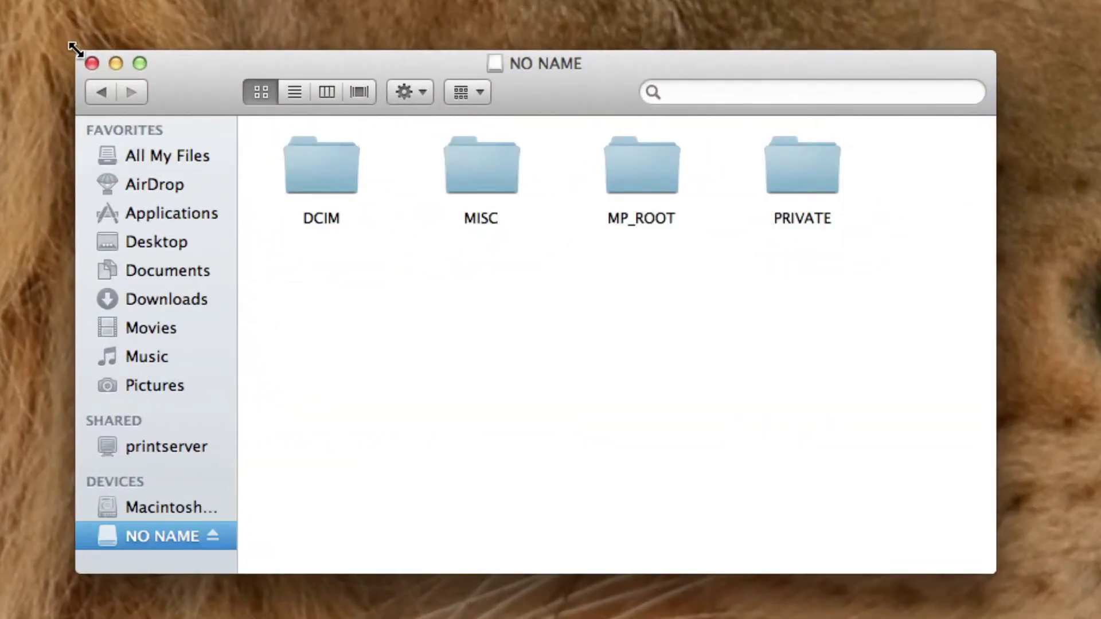
pyautogui.click(91, 64)
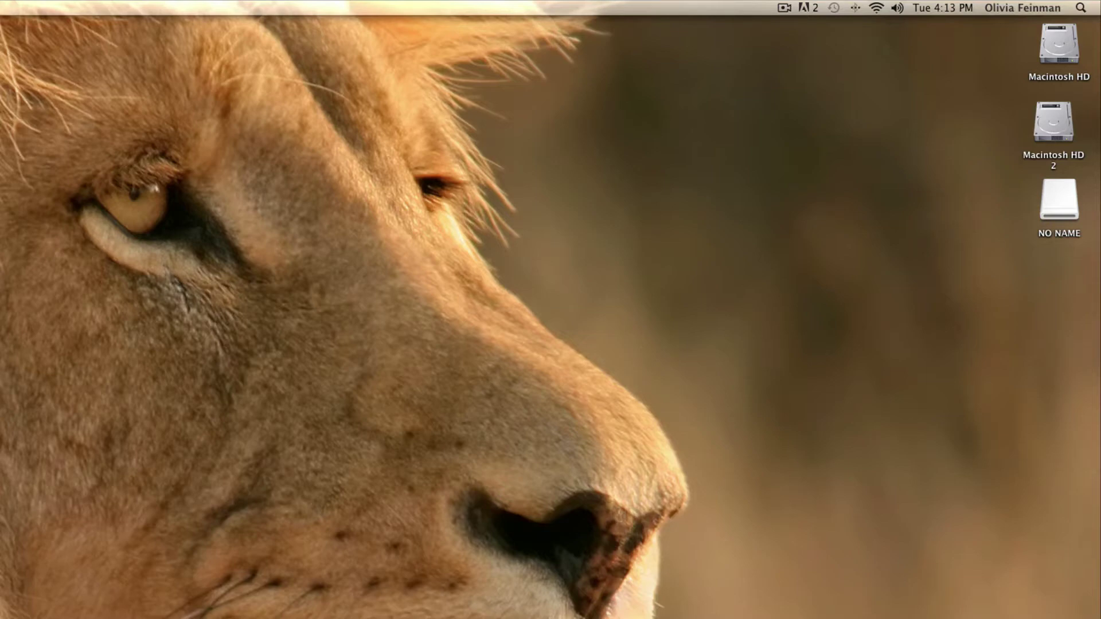
# Search the computer for iMovie, launch it and adjust the system volume.
pyautogui.click(1097, 4)
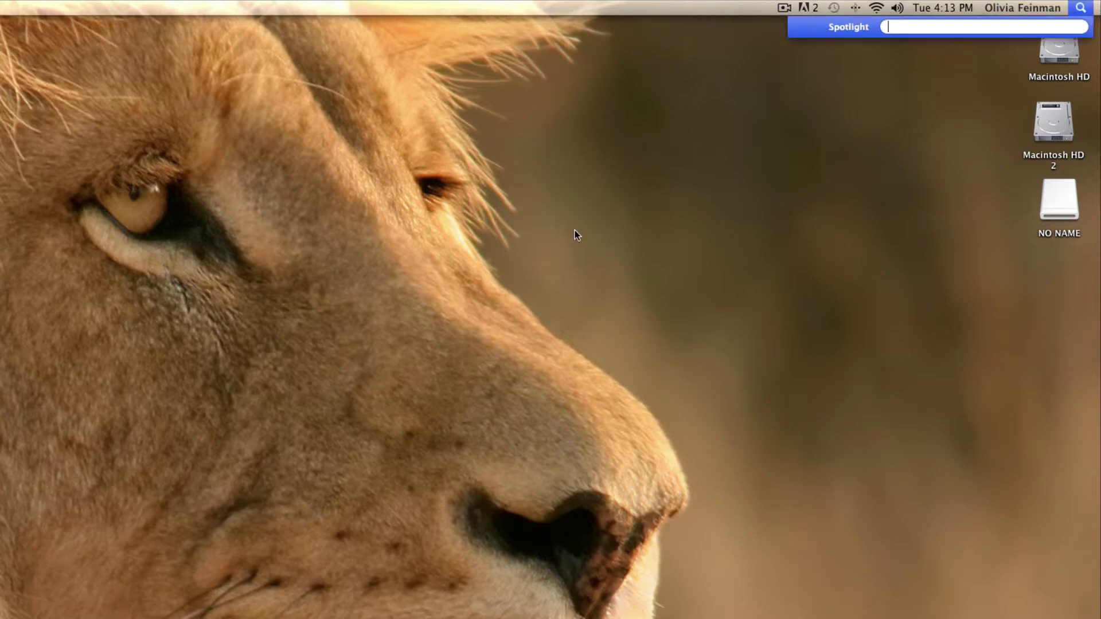
pyautogui.write('iMov')
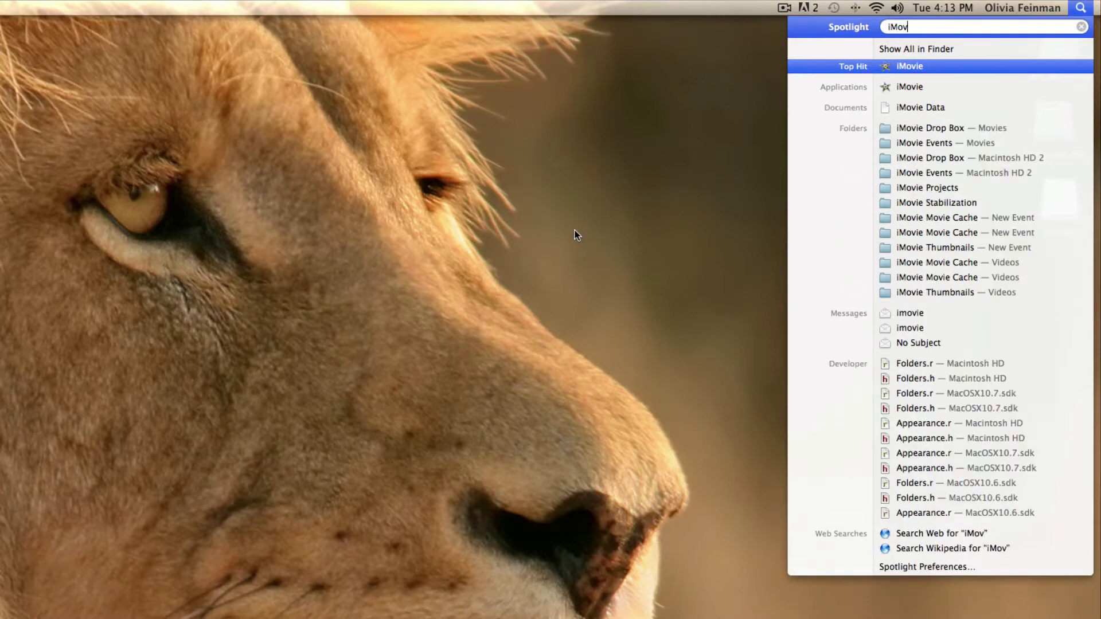
pyautogui.write('ie')
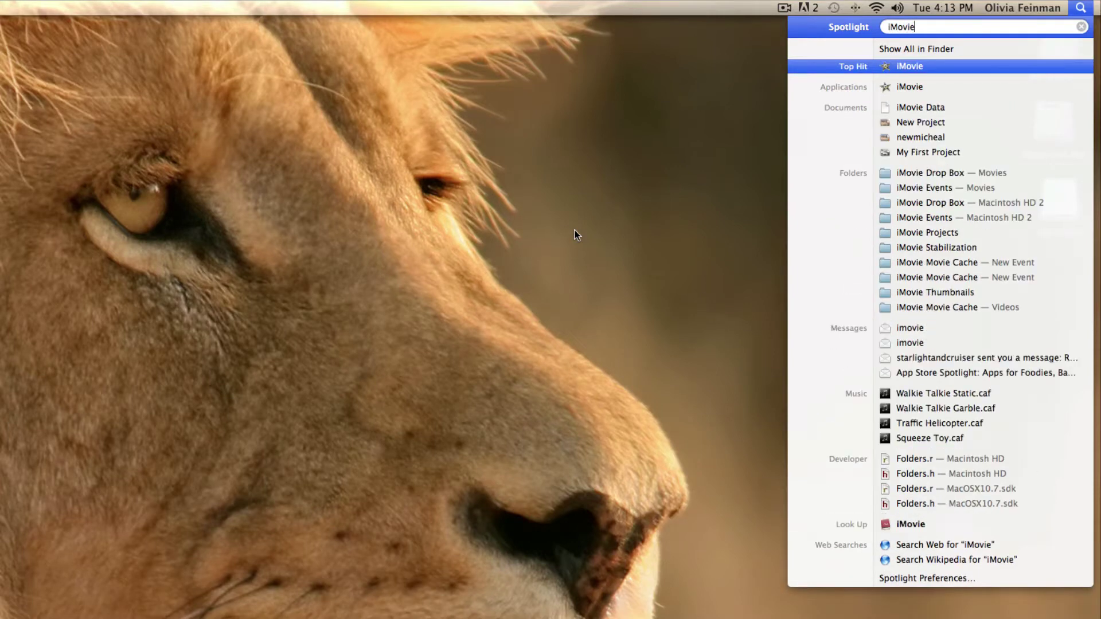
pyautogui.press('Return')
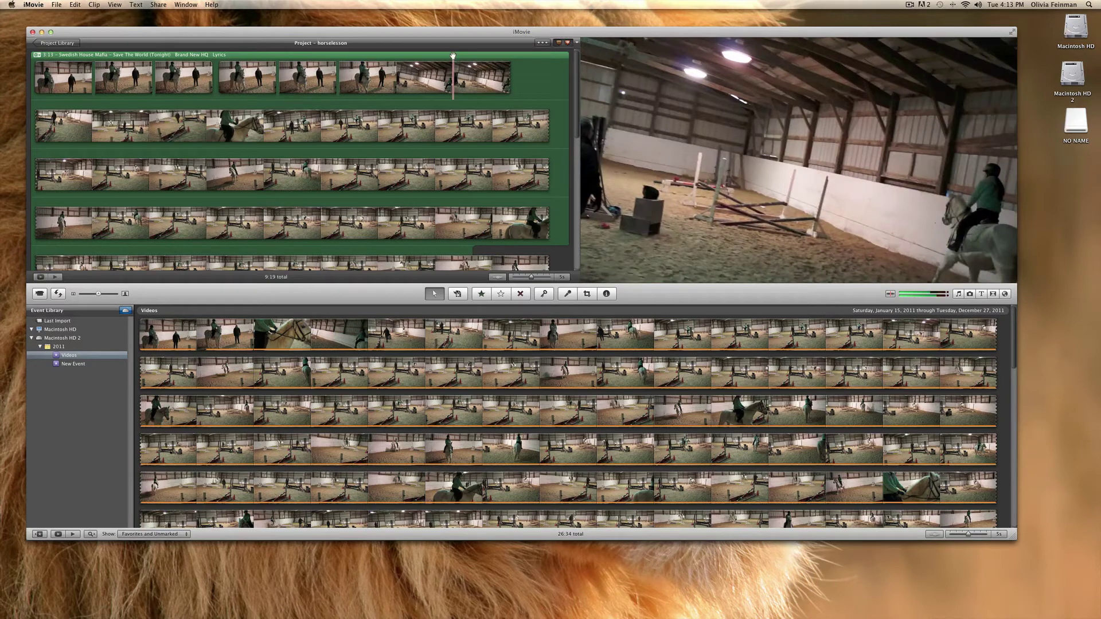
pyautogui.press('XF86AudioRaiseVolume')
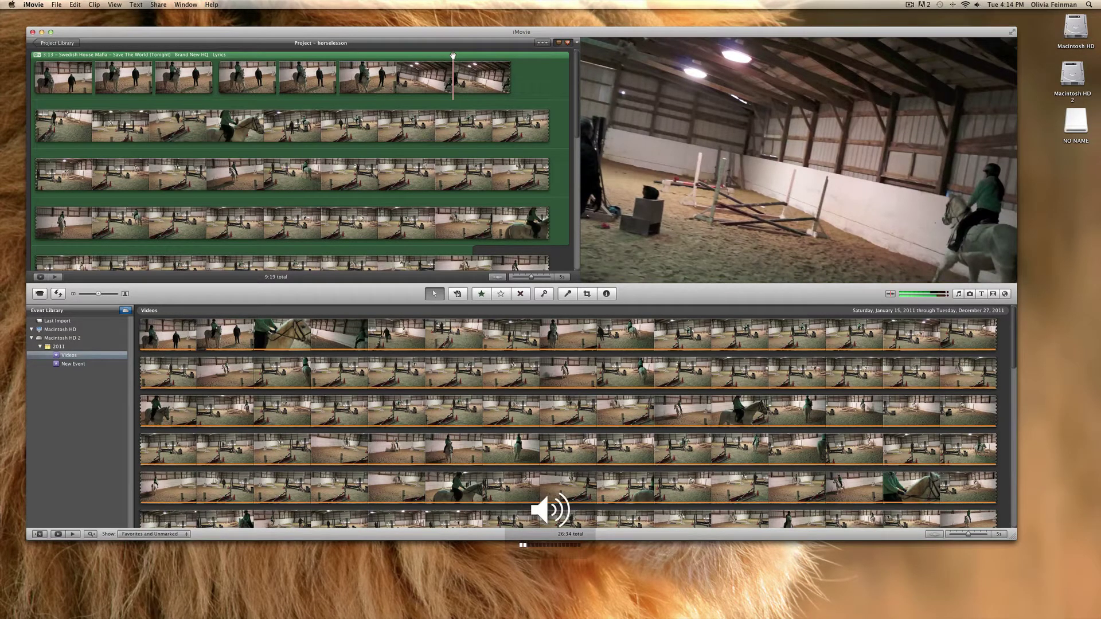
pyautogui.press('XF86AudioMute')
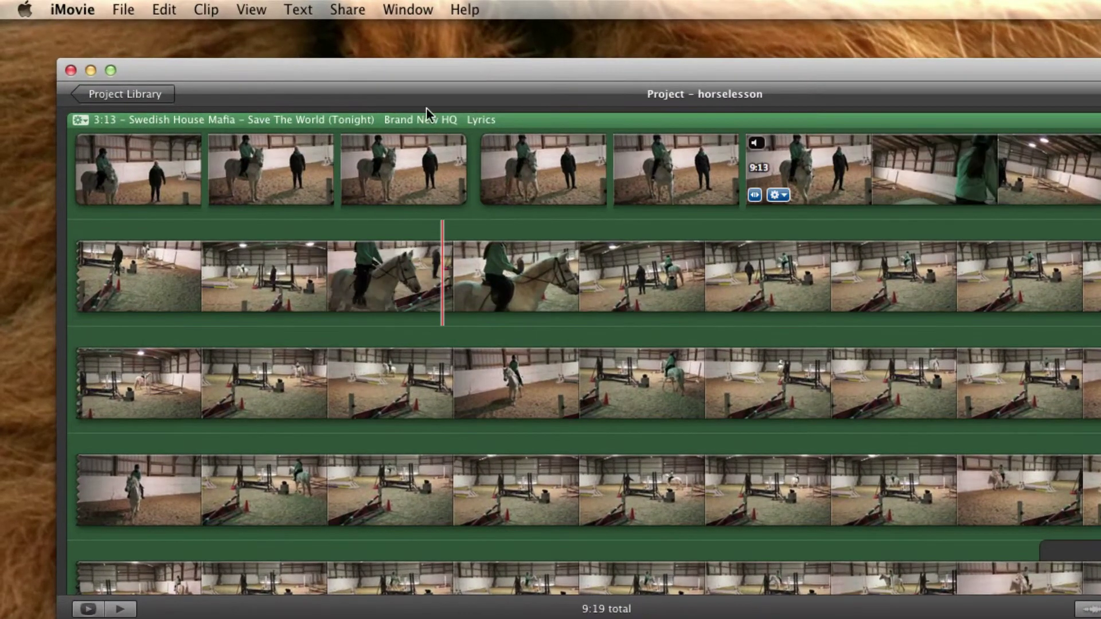
# Start a new project, previewing the Photo Album, Bulletin Board, Comic Book and Scrapbook themes and the Action trailer before choosing No Theme.
pyautogui.click(124, 9)
pyautogui.click(136, 23)
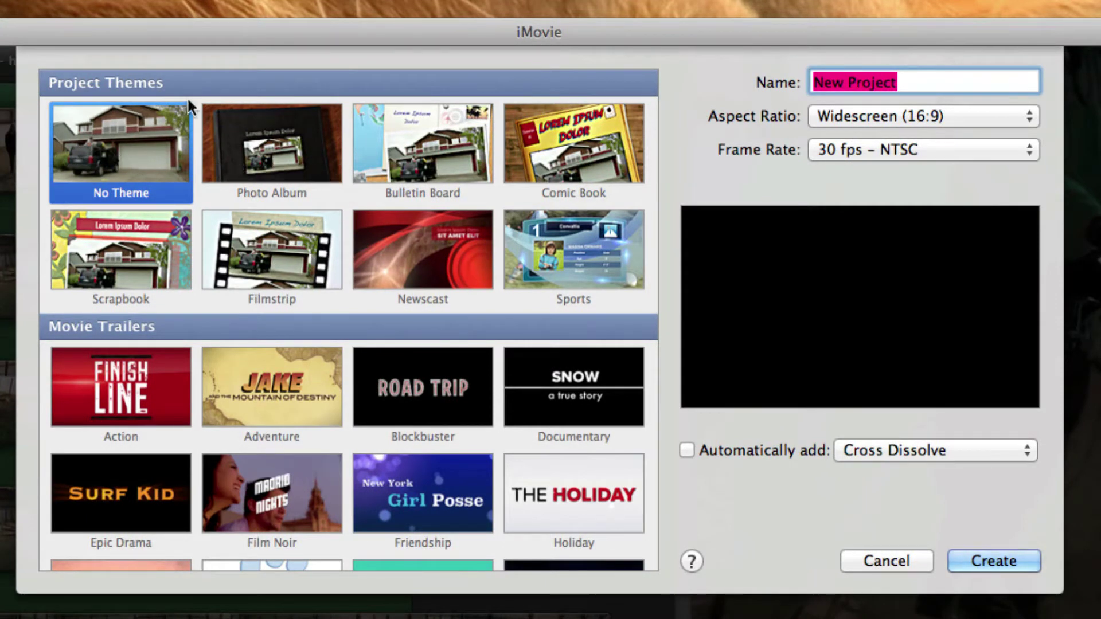
pyautogui.click(264, 139)
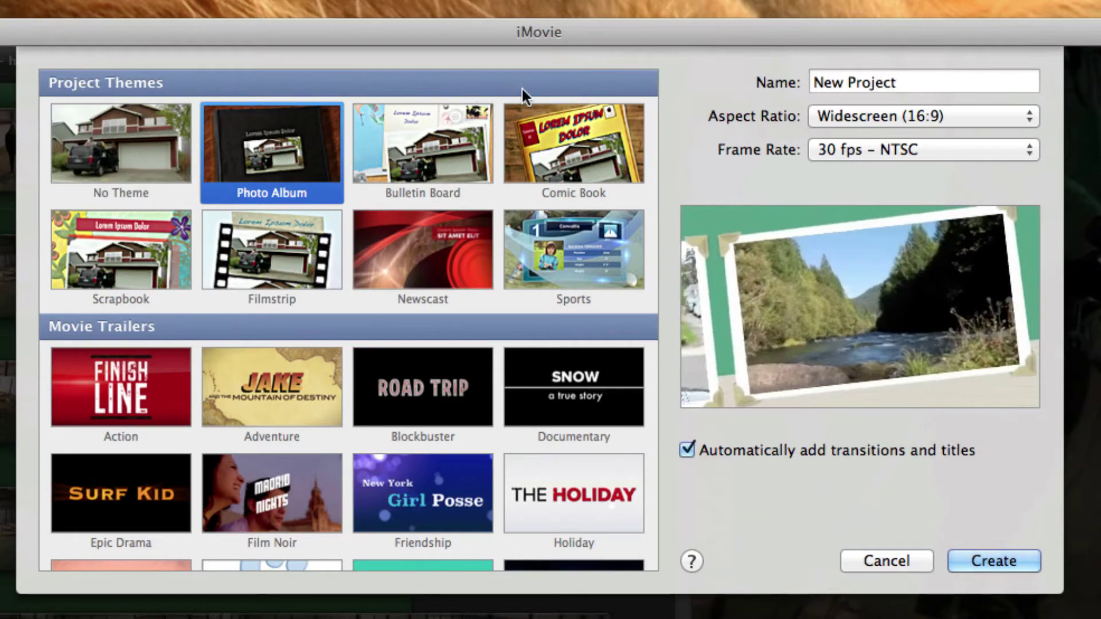
pyautogui.click(430, 140)
pyautogui.click(610, 168)
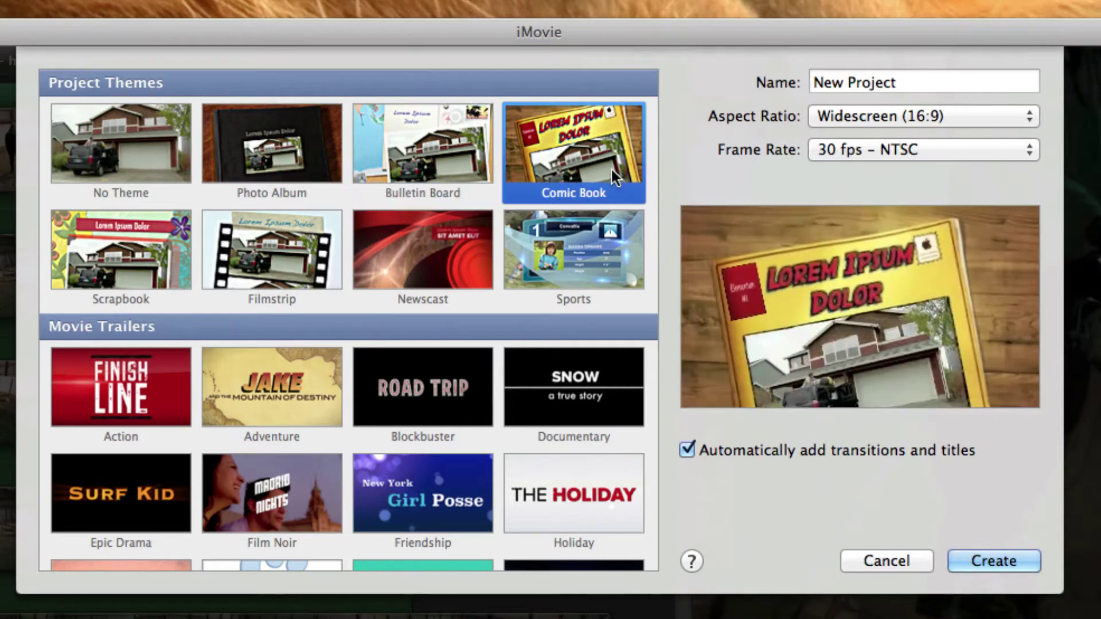
pyautogui.click(95, 261)
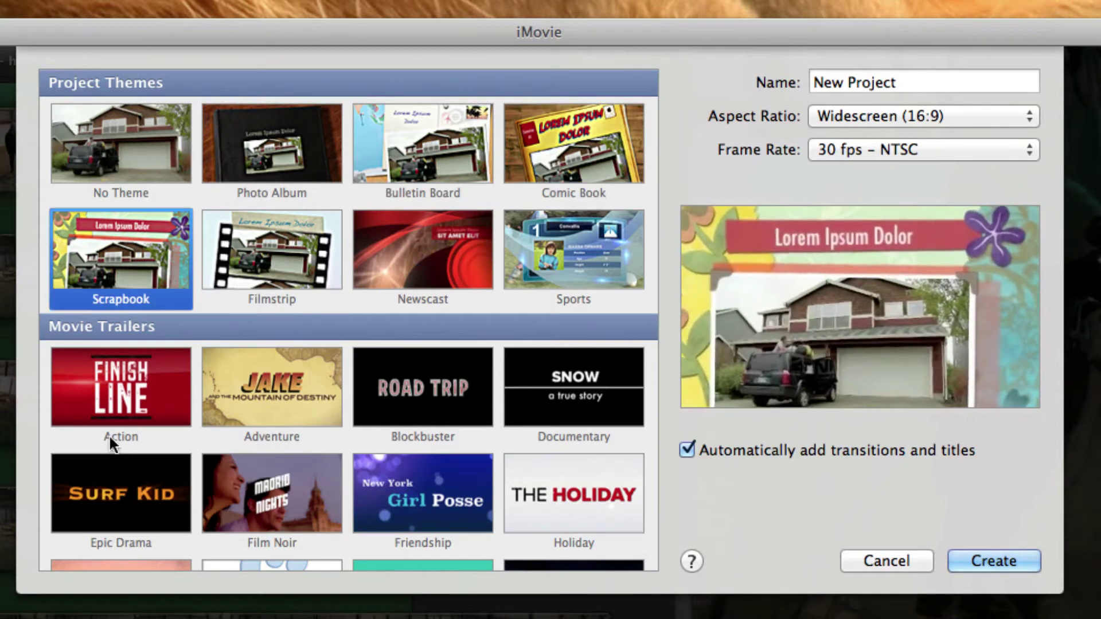
pyautogui.click(125, 391)
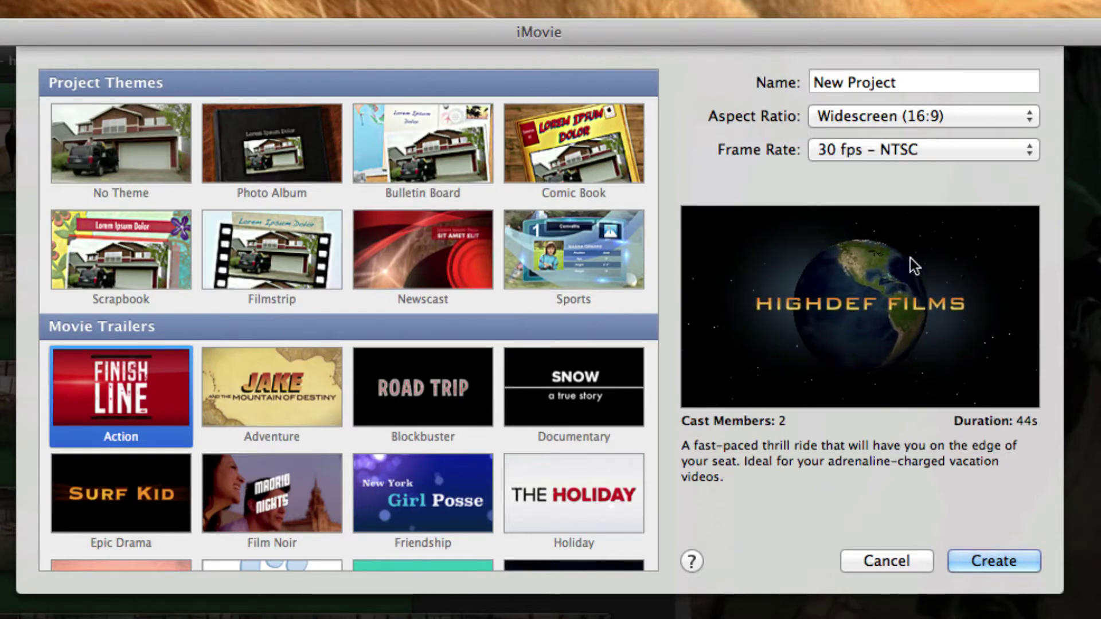
pyautogui.click(156, 137)
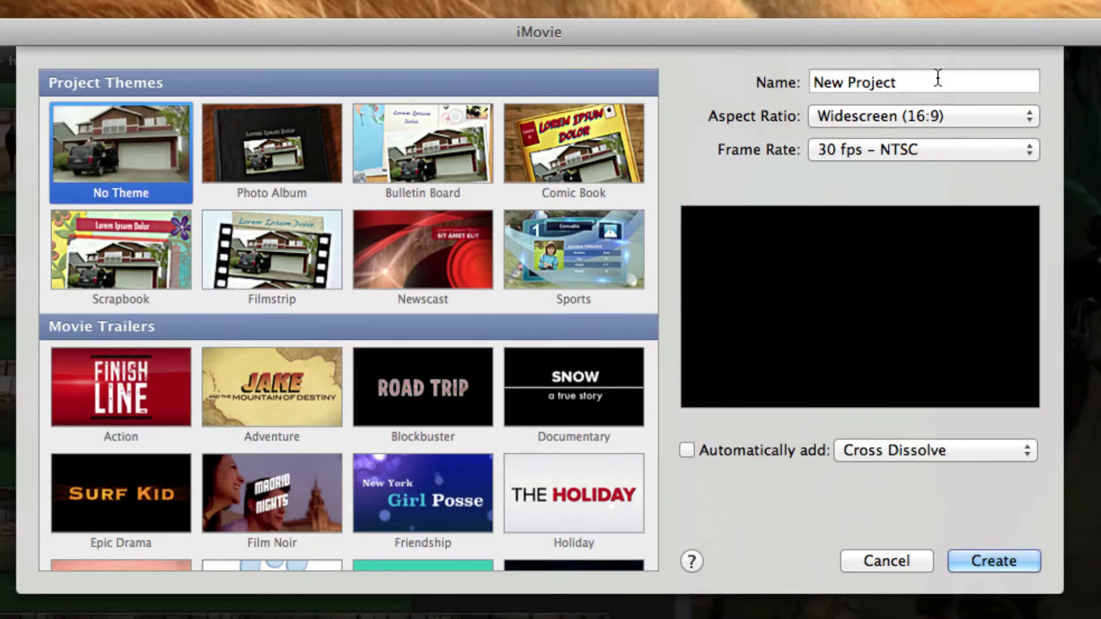
# Replace the default project name with "horse".
pyautogui.click(938, 80)
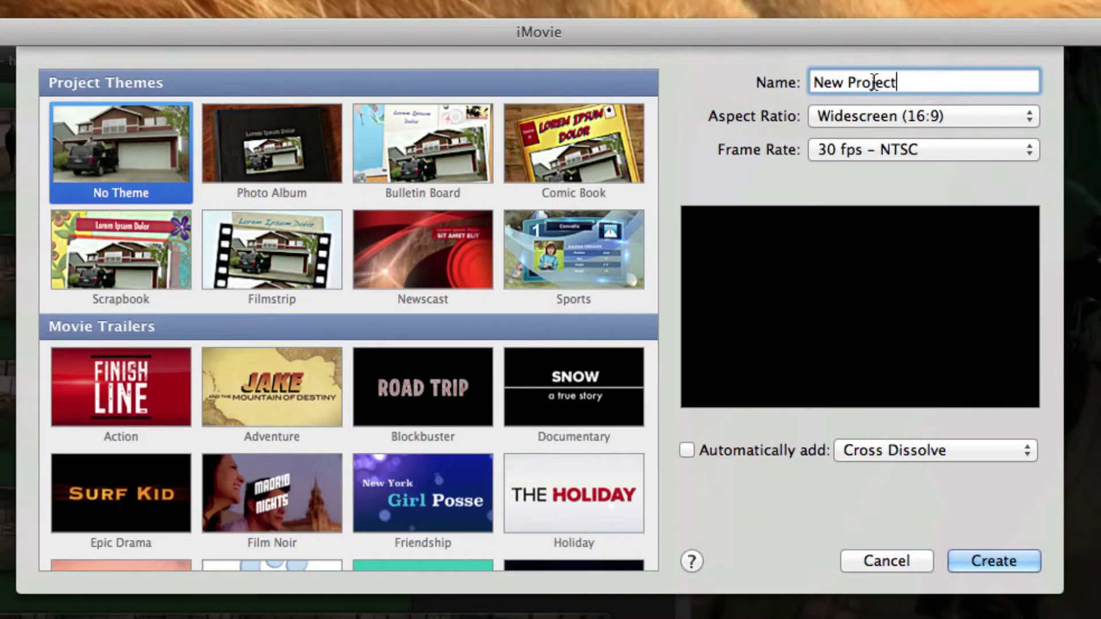
pyautogui.press('BackSpace')
pyautogui.press('BackSpace')
pyautogui.press('BackSpace')
pyautogui.press('BackSpace')
pyautogui.press('BackSpace')
pyautogui.press('BackSpace')
pyautogui.press('BackSpace')
pyautogui.press('BackSpace')
pyautogui.press('BackSpace')
pyautogui.press('BackSpace')
pyautogui.press('BackSpace')
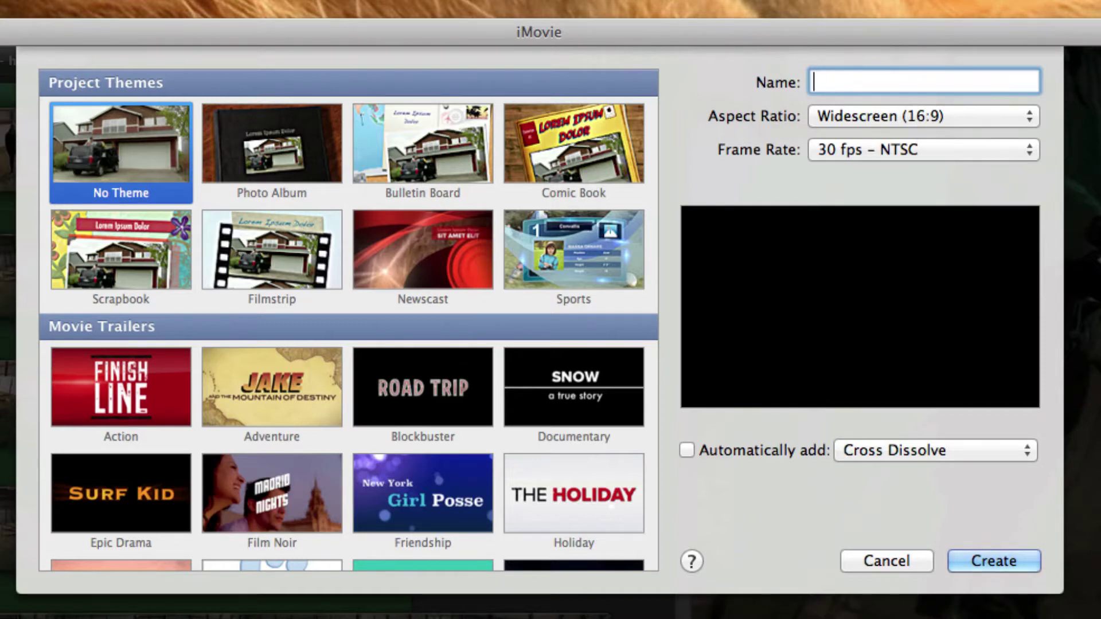
pyautogui.write('horse')
# Review the project's format options, keeping the Widescreen (16:9) aspect ratio and the 30 fps - NTSC frame rate.
pyautogui.click(1038, 124)
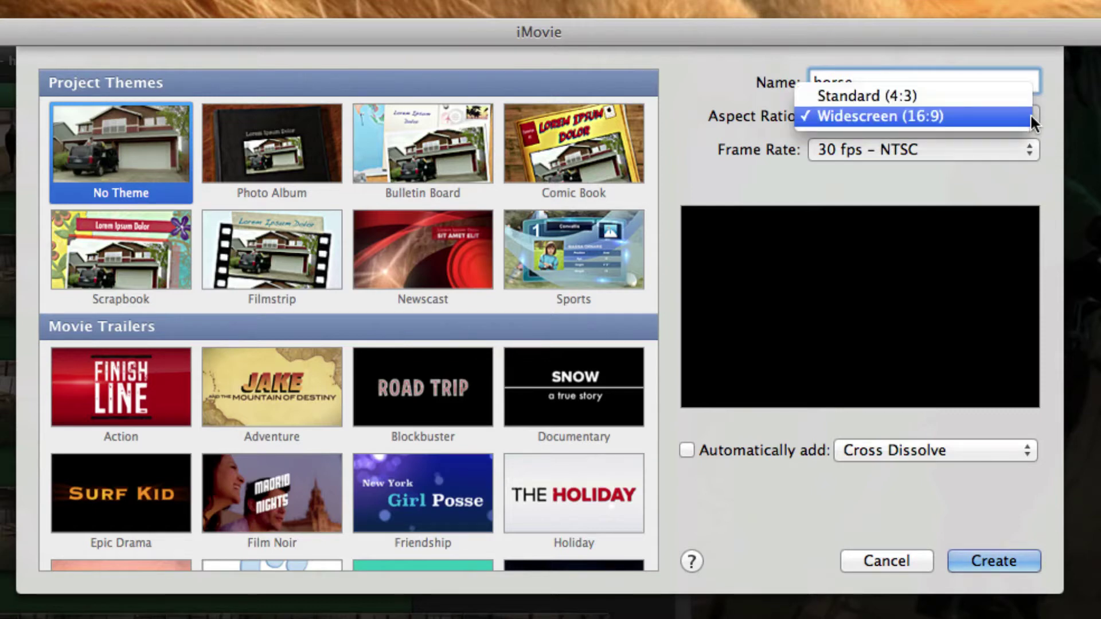
pyautogui.click(1033, 123)
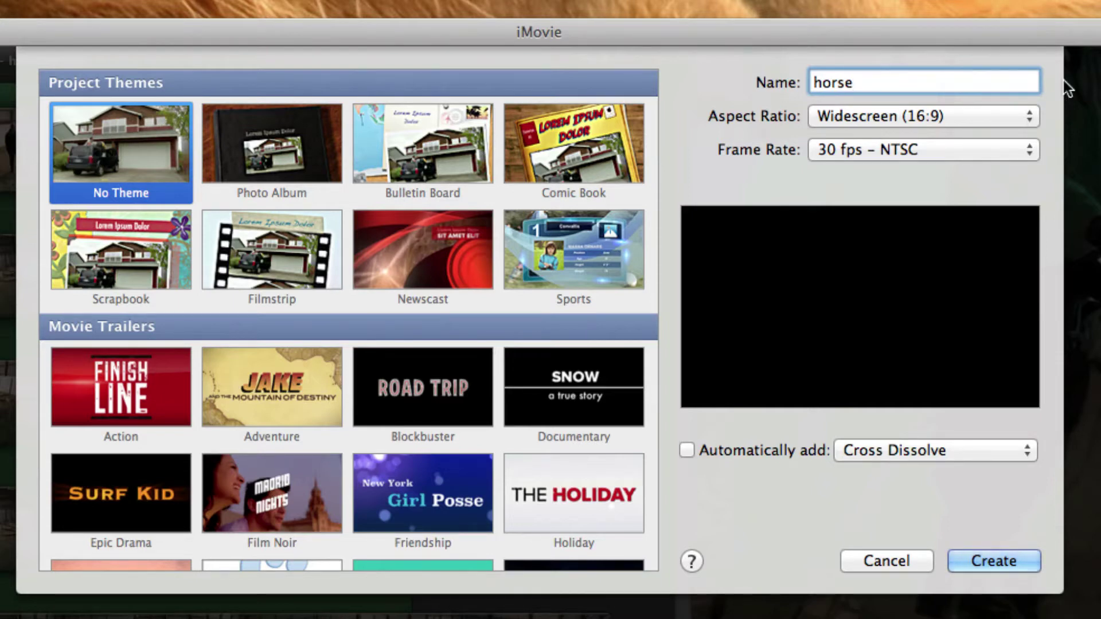
pyautogui.click(1030, 115)
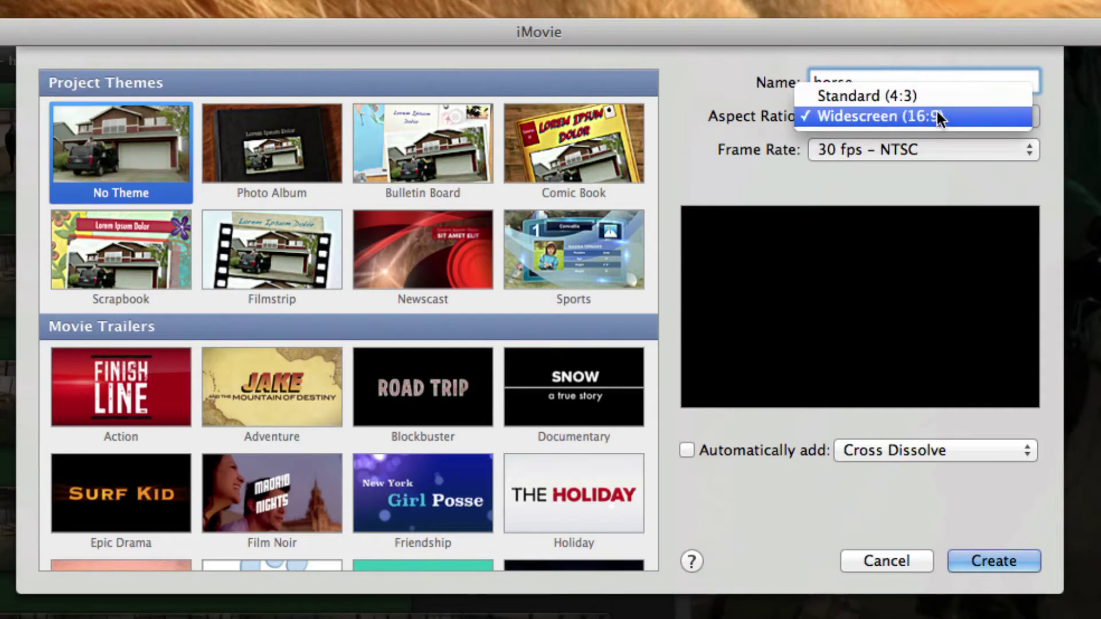
pyautogui.click(954, 124)
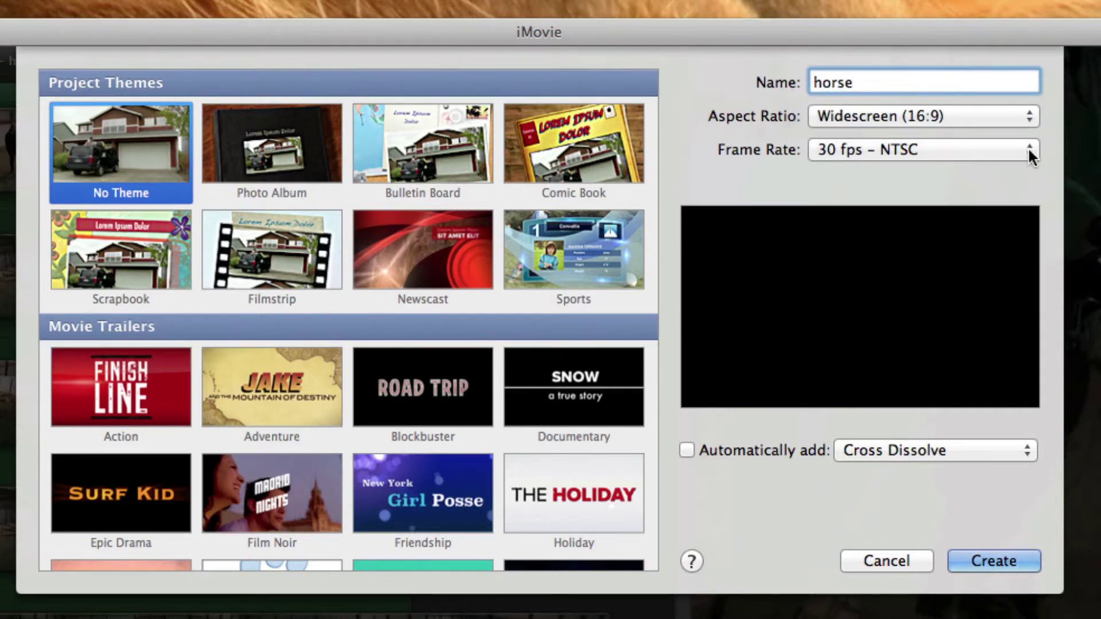
pyautogui.click(965, 150)
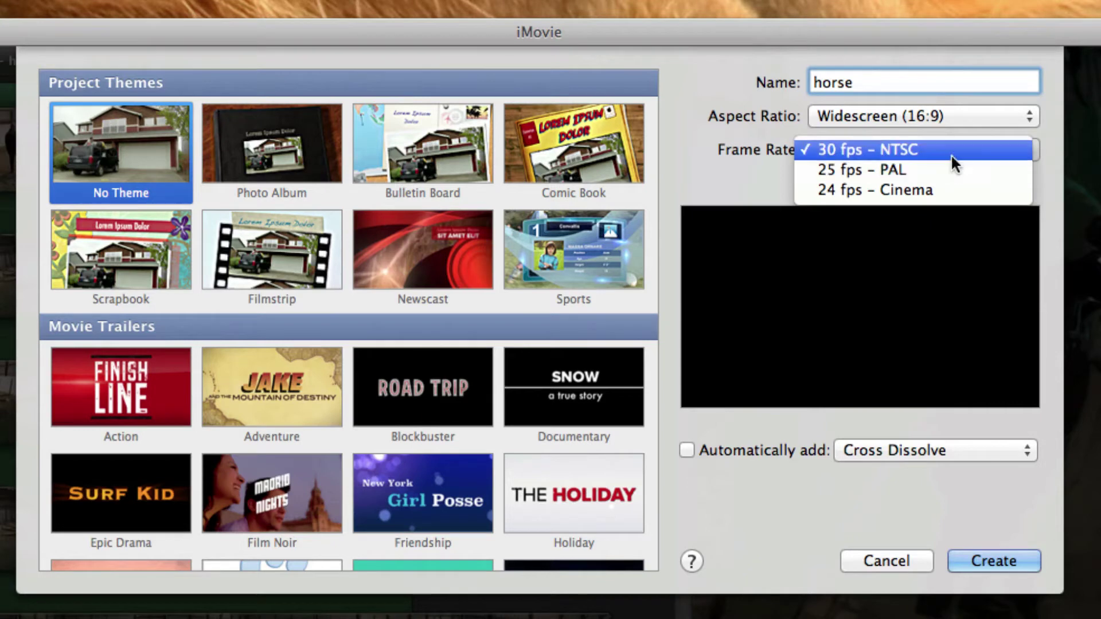
pyautogui.click(949, 162)
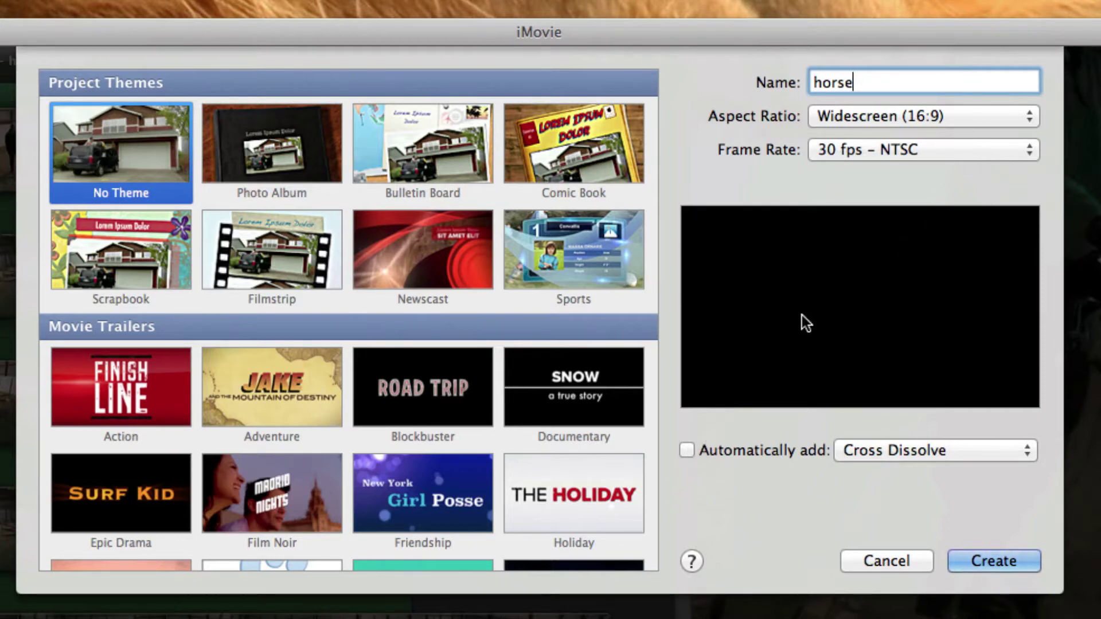
pyautogui.click(1018, 152)
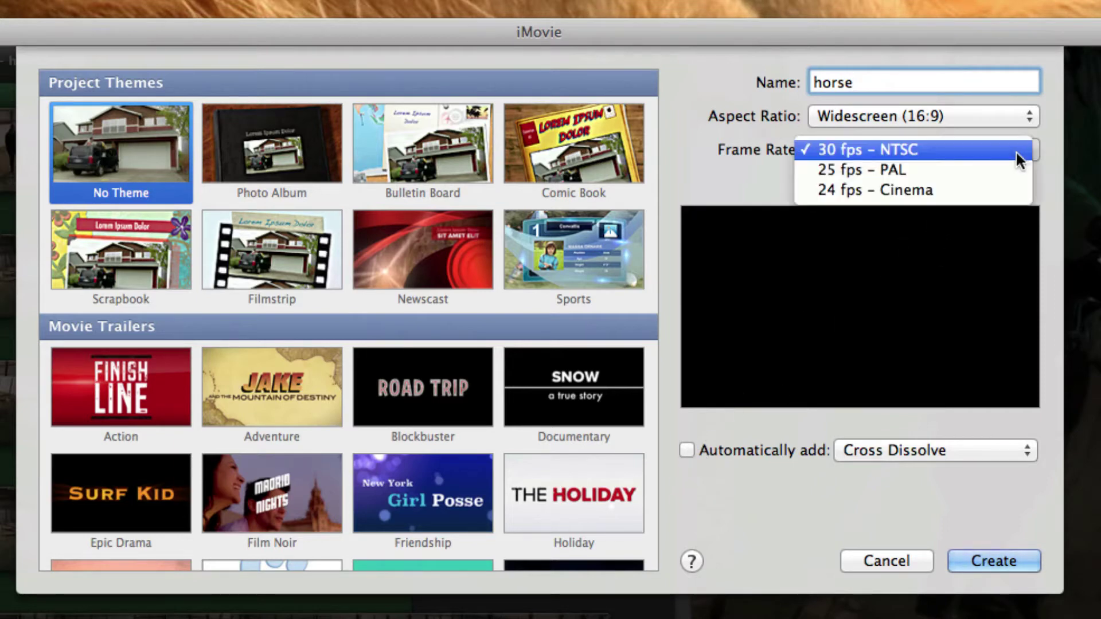
pyautogui.click(977, 154)
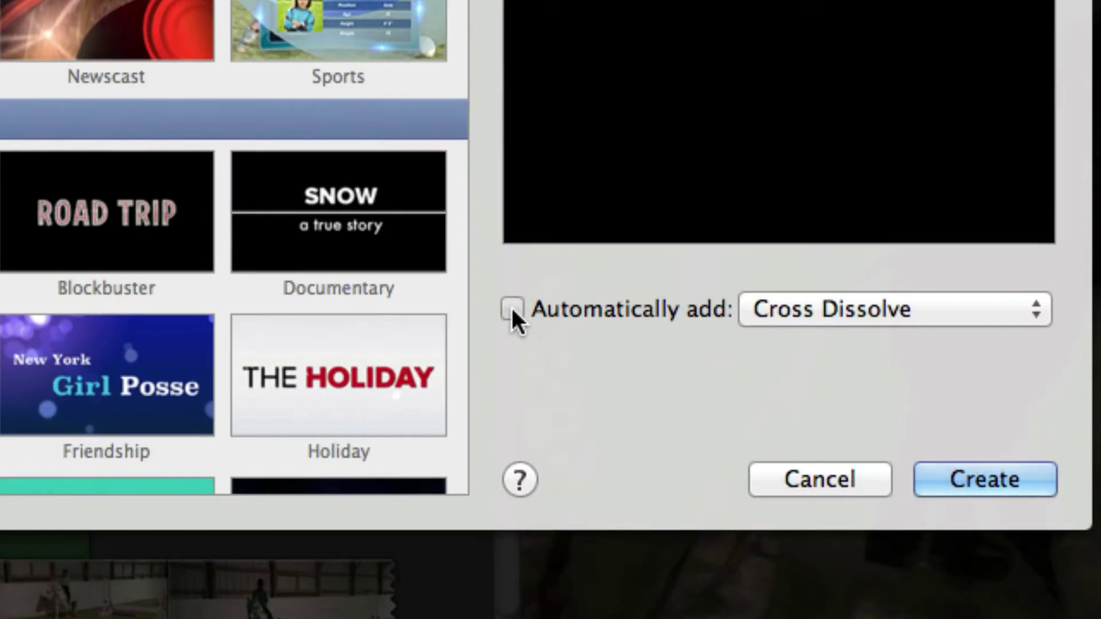
# Review the transitions that can be added automatically, leave automatic adding turned off and create the project.
pyautogui.click(686, 450)
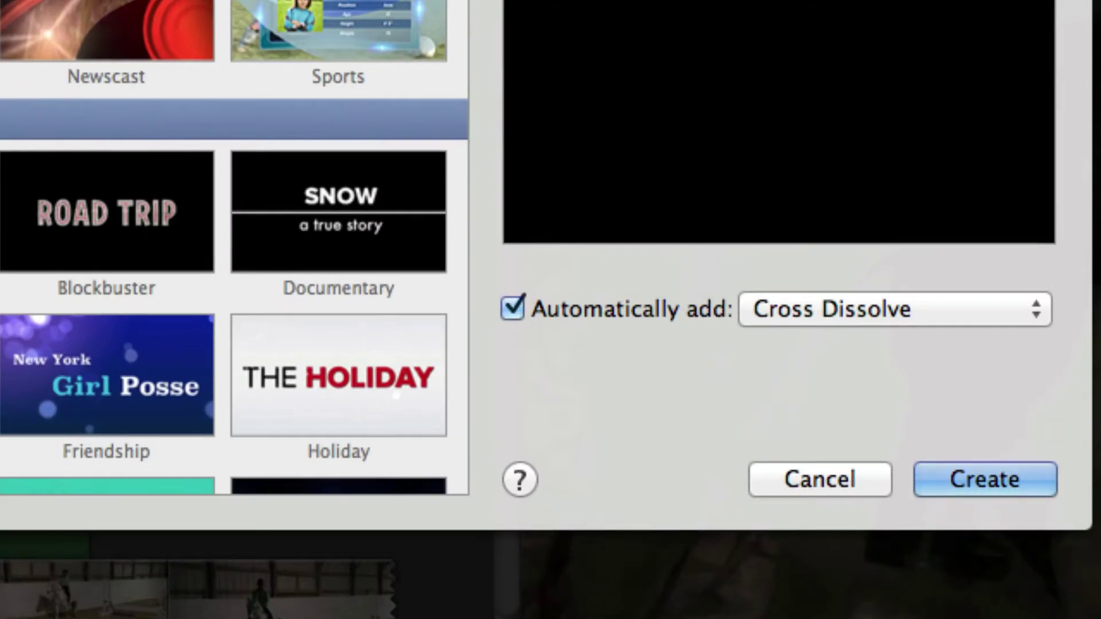
pyautogui.click(1035, 308)
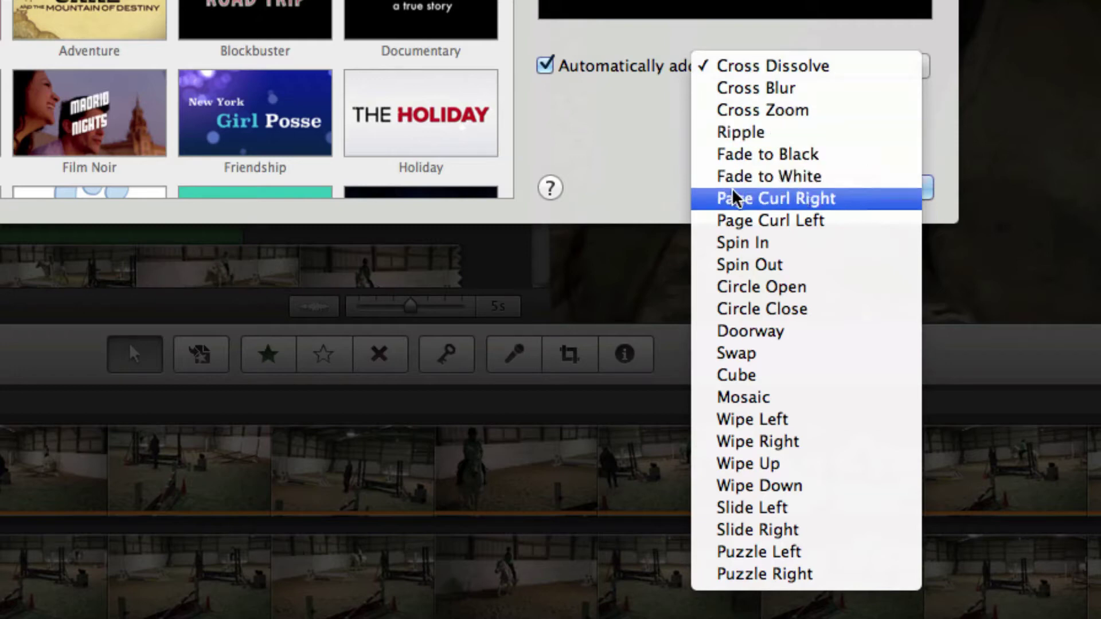
pyautogui.click(582, 86)
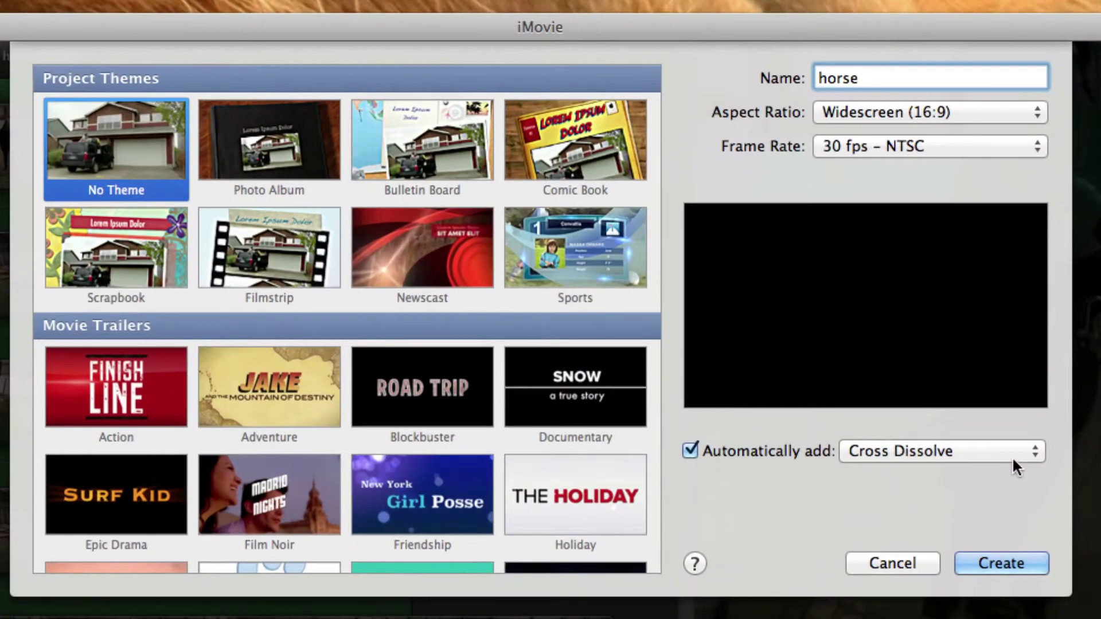
pyautogui.click(1017, 466)
pyautogui.click(1015, 459)
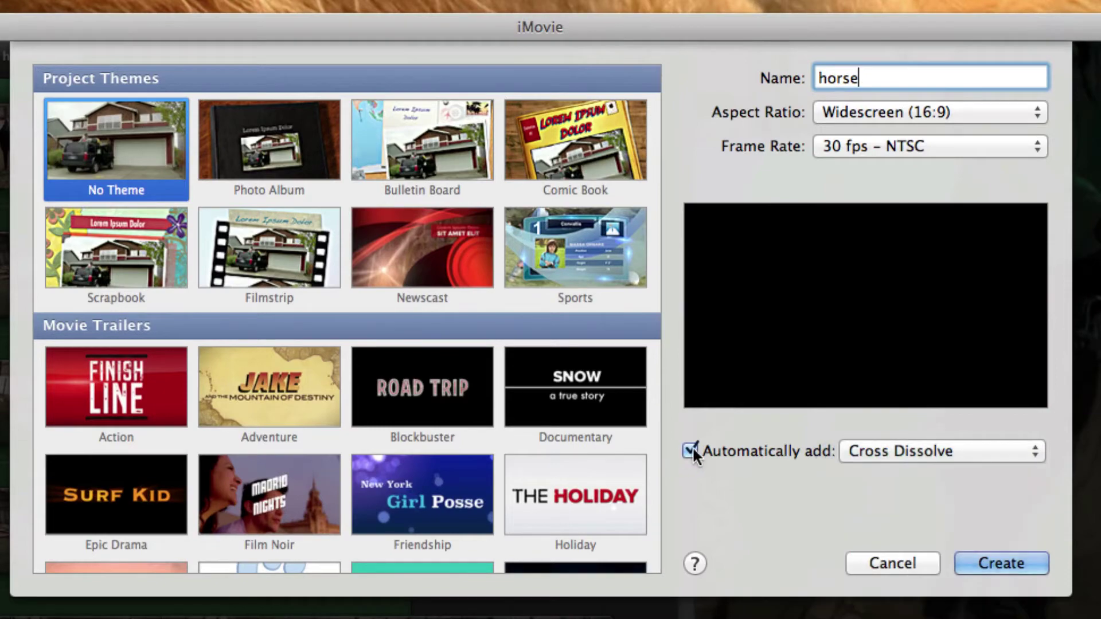
pyautogui.click(690, 451)
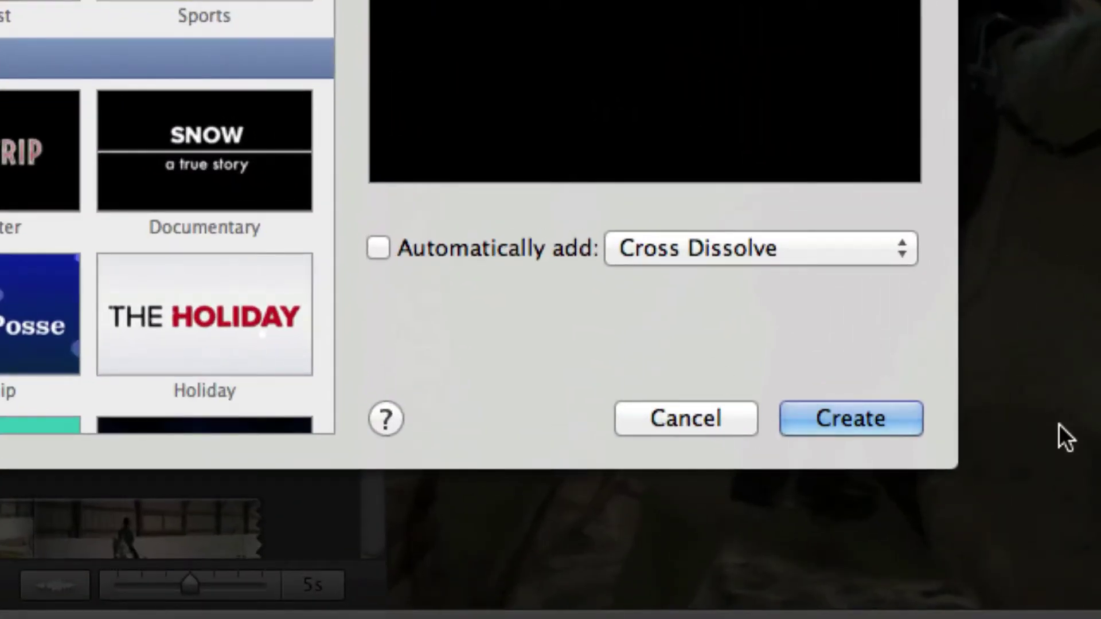
pyautogui.click(856, 418)
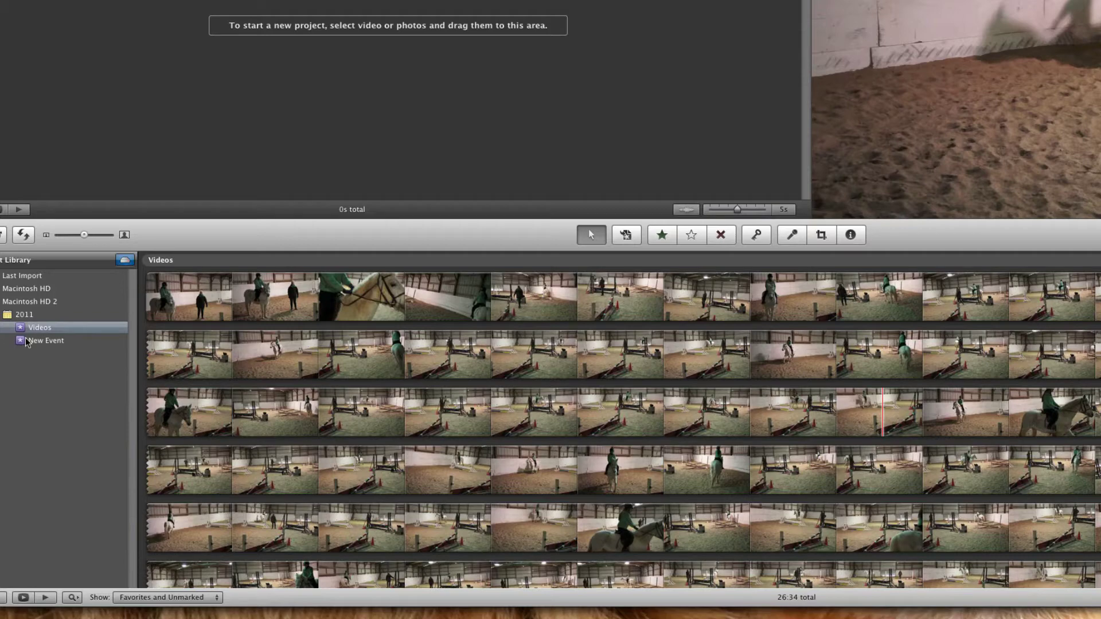
# Look through the Event Library's New Event, Videos, Last Import, Macintosh HD and Macintosh HD 2 entries.
pyautogui.click(62, 341)
pyautogui.click(62, 328)
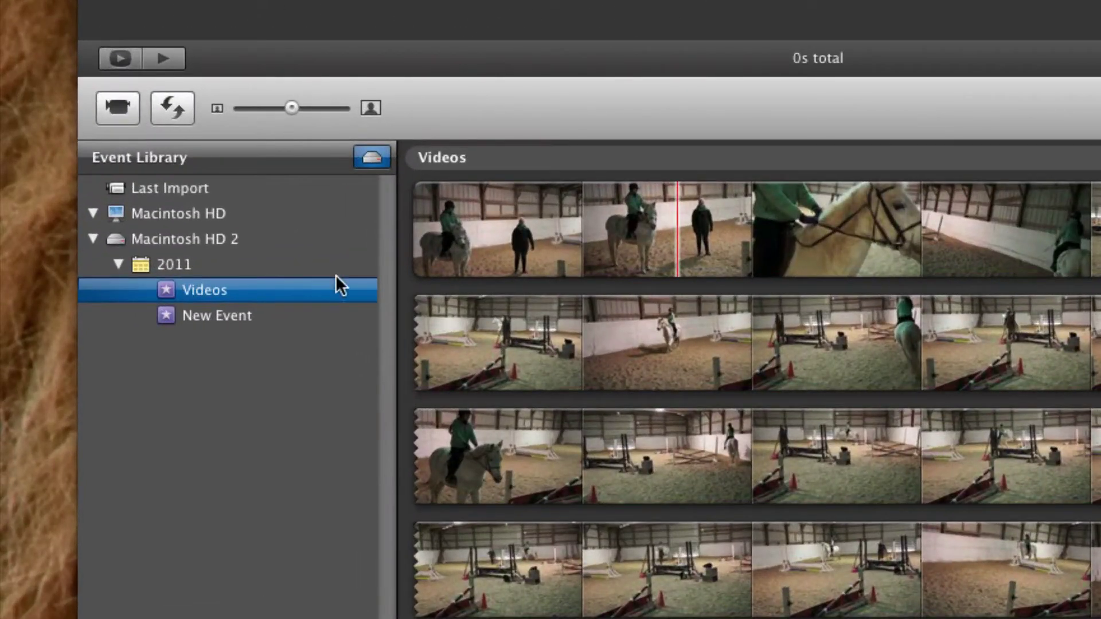
pyautogui.click(208, 195)
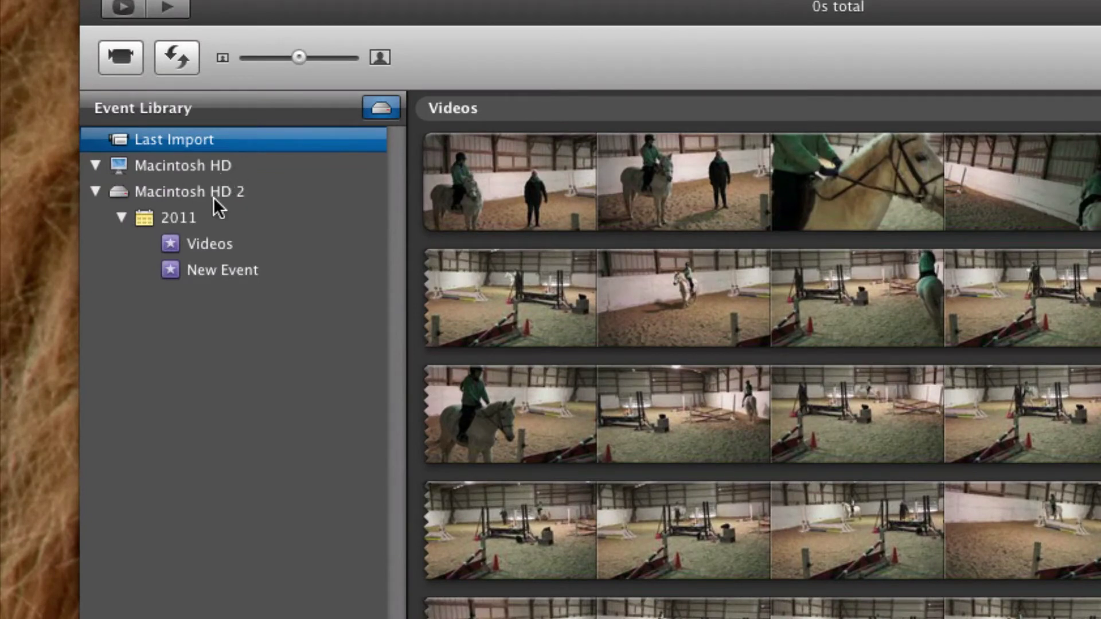
pyautogui.click(266, 166)
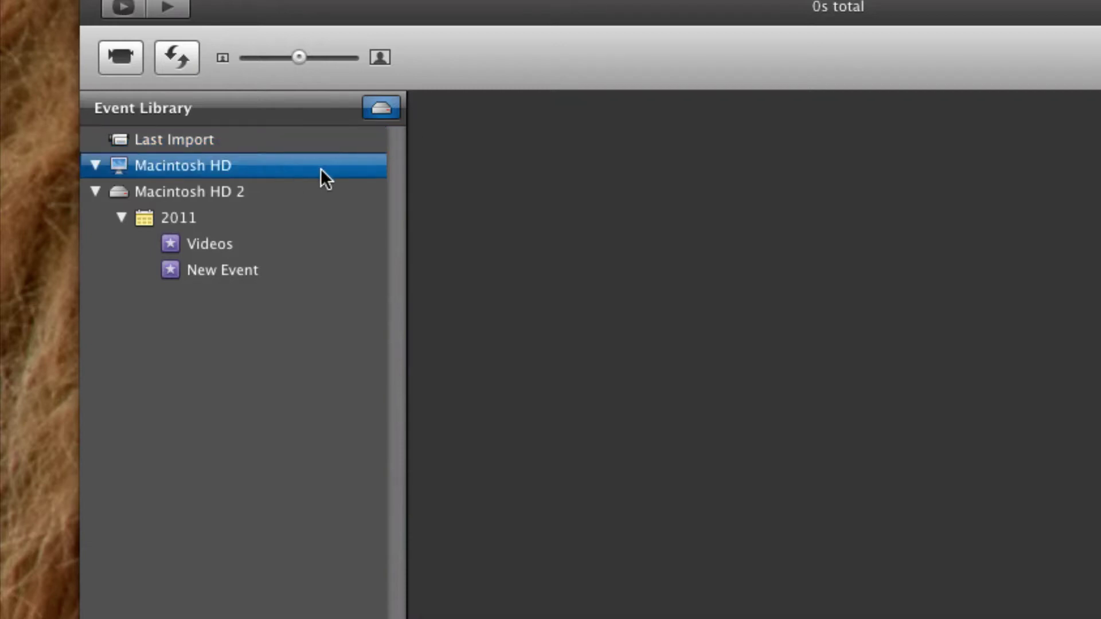
pyautogui.click(250, 191)
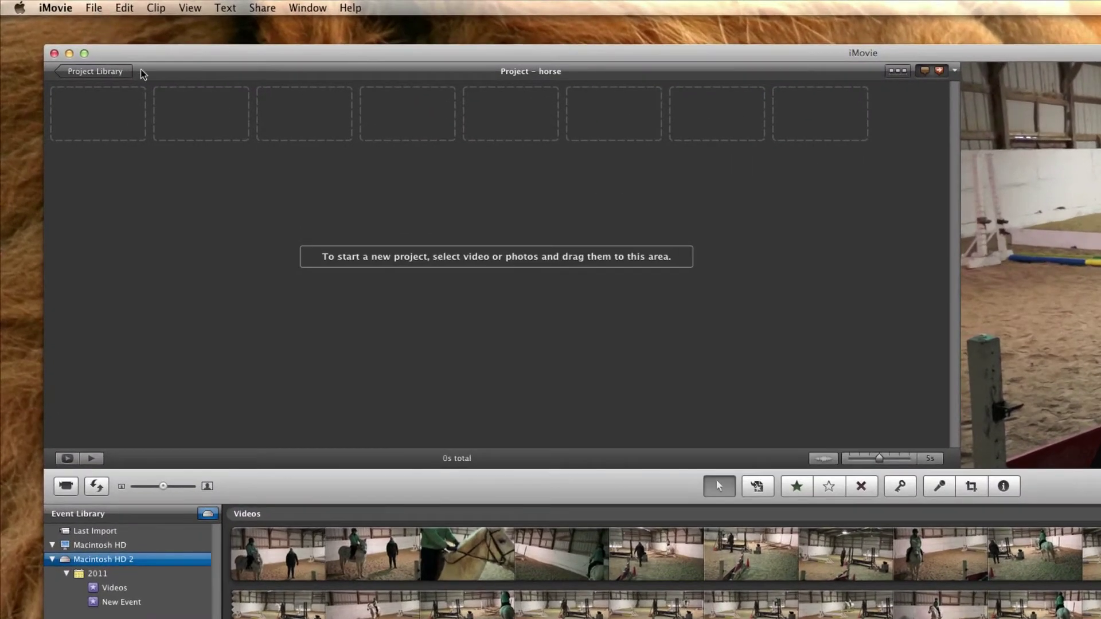
# Start a movie import and choose MAH01369.MP4 from the MP_ROOT/100ANV01 folder on the NO NAME device.
pyautogui.click(92, 7)
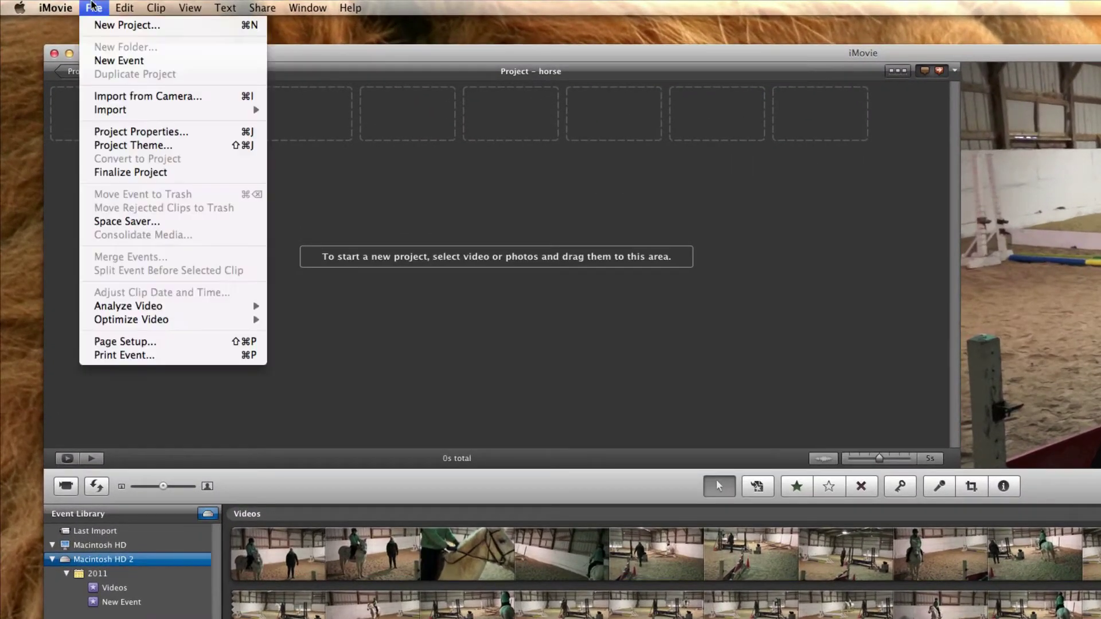
pyautogui.moveTo(166, 110)
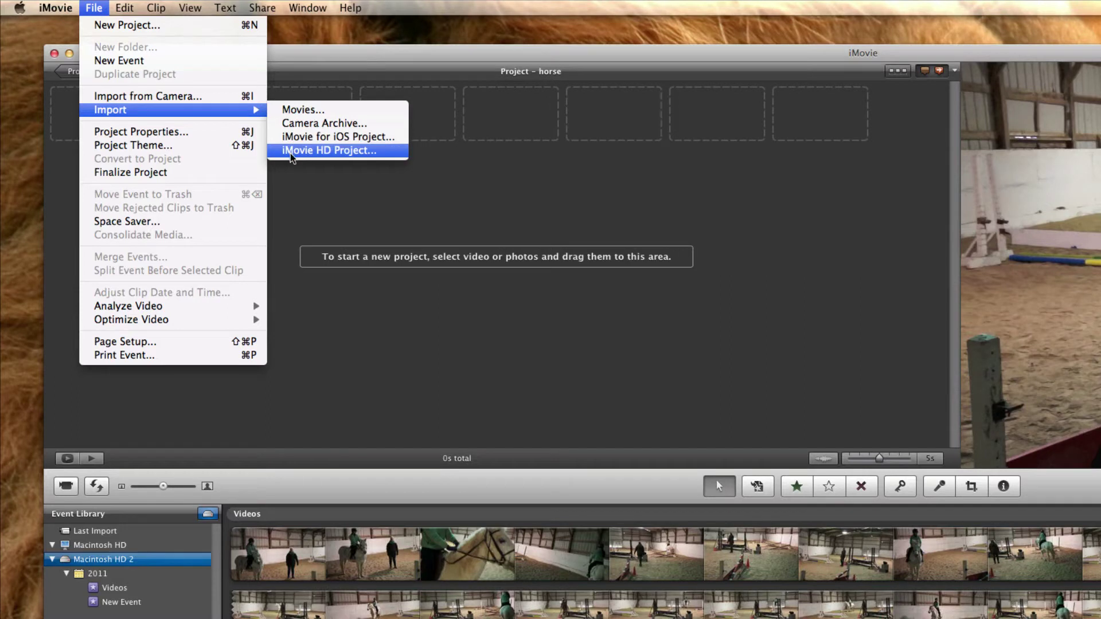
pyautogui.click(339, 110)
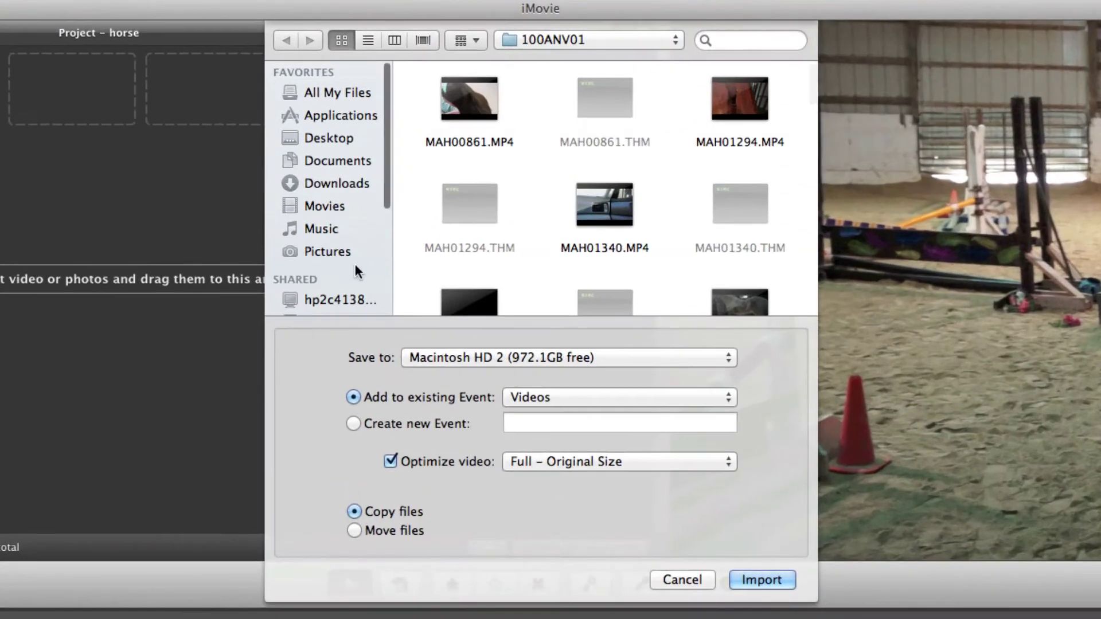
pyautogui.scroll(-5, 361, 295)
pyautogui.click(335, 210)
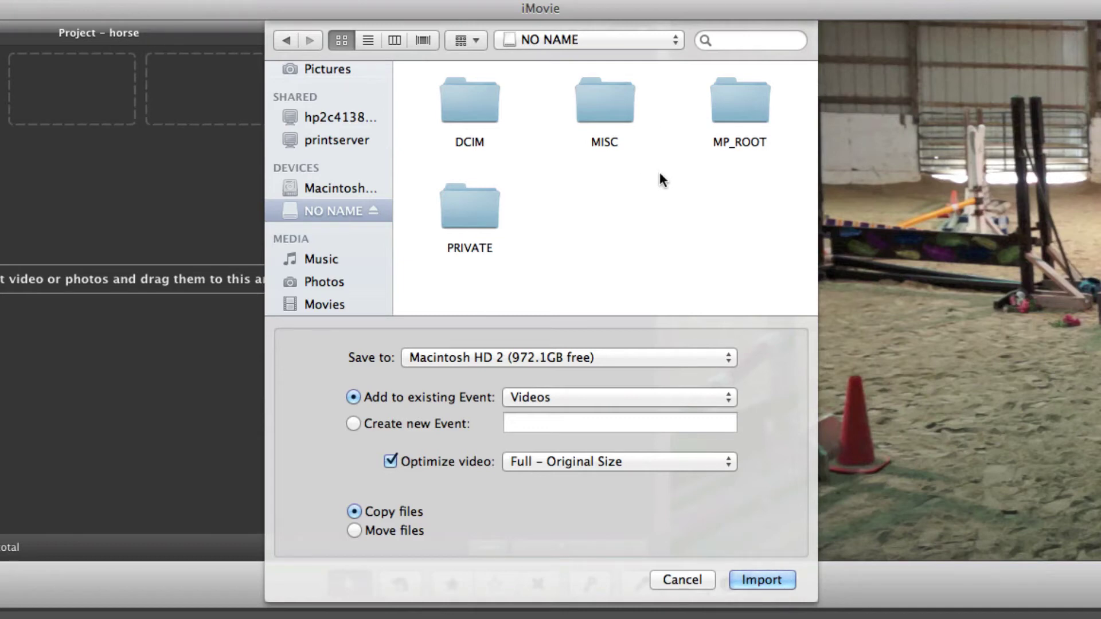
pyautogui.doubleClick(746, 108)
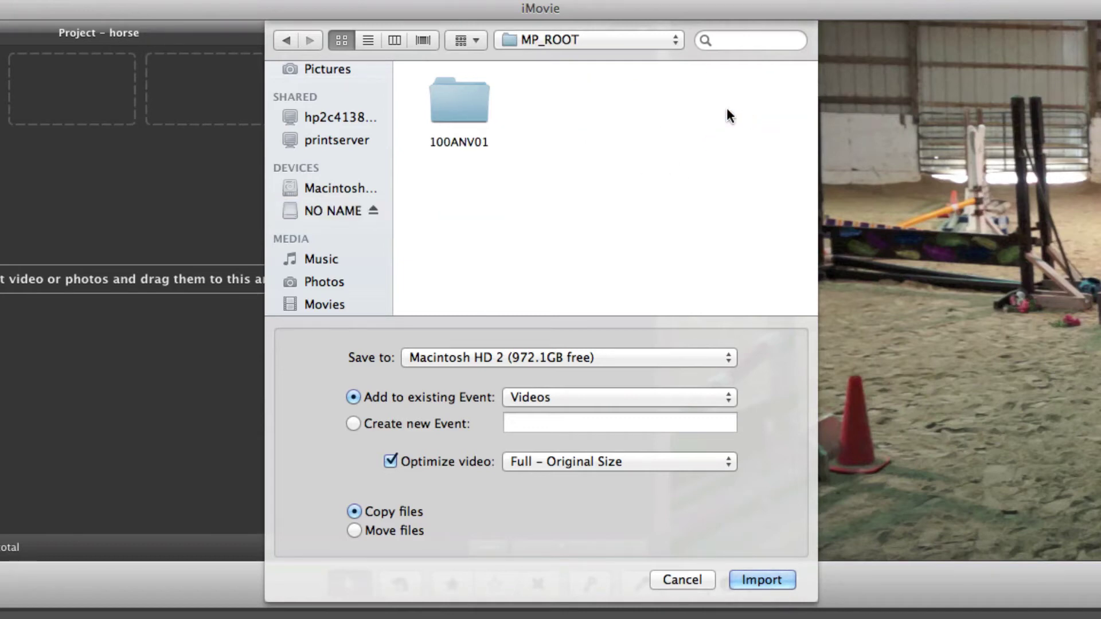
pyautogui.doubleClick(464, 105)
pyautogui.scroll(-10, 638, 228)
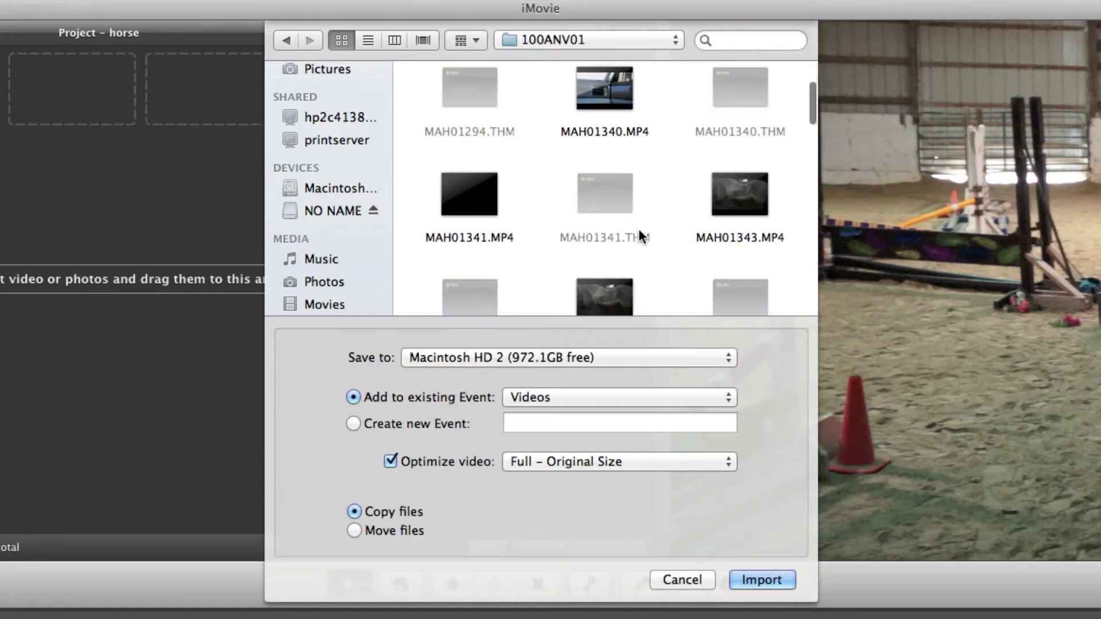
pyautogui.scroll(5, 641, 243)
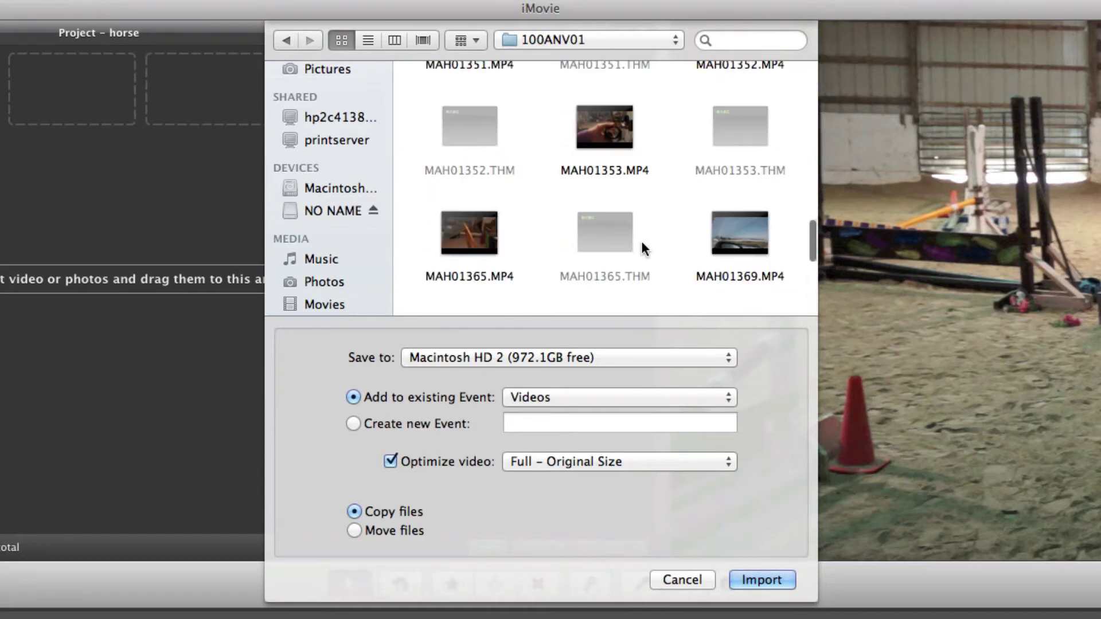
pyautogui.moveTo(746, 244)
pyautogui.click(751, 236)
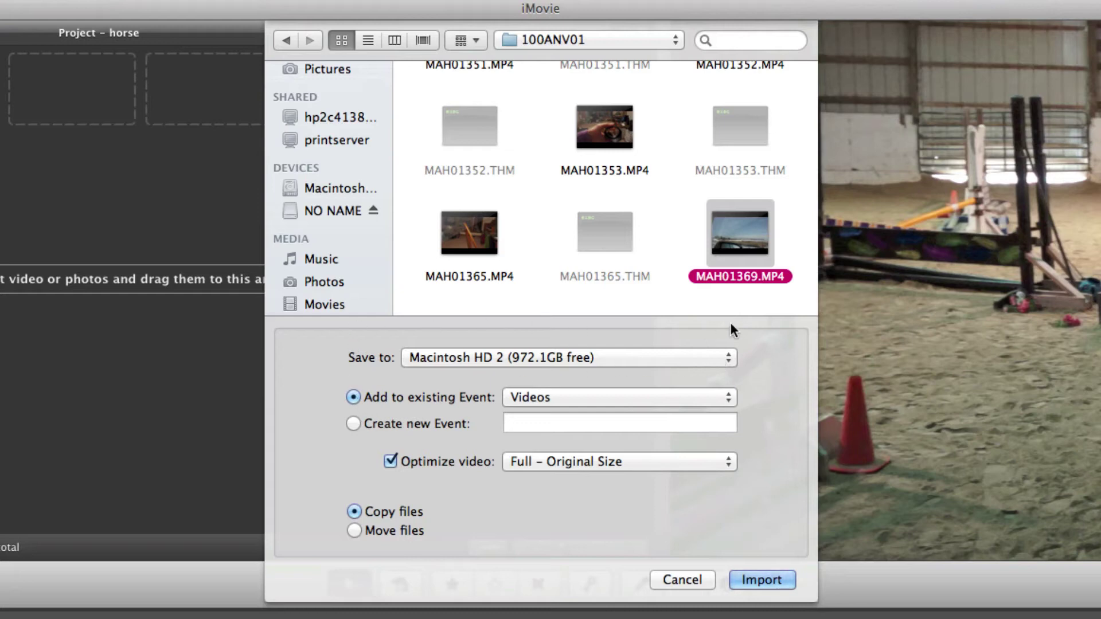
# Set the import to save to Macintosh HD 2 and add the clip to the existing event Videos.
pyautogui.click(719, 355)
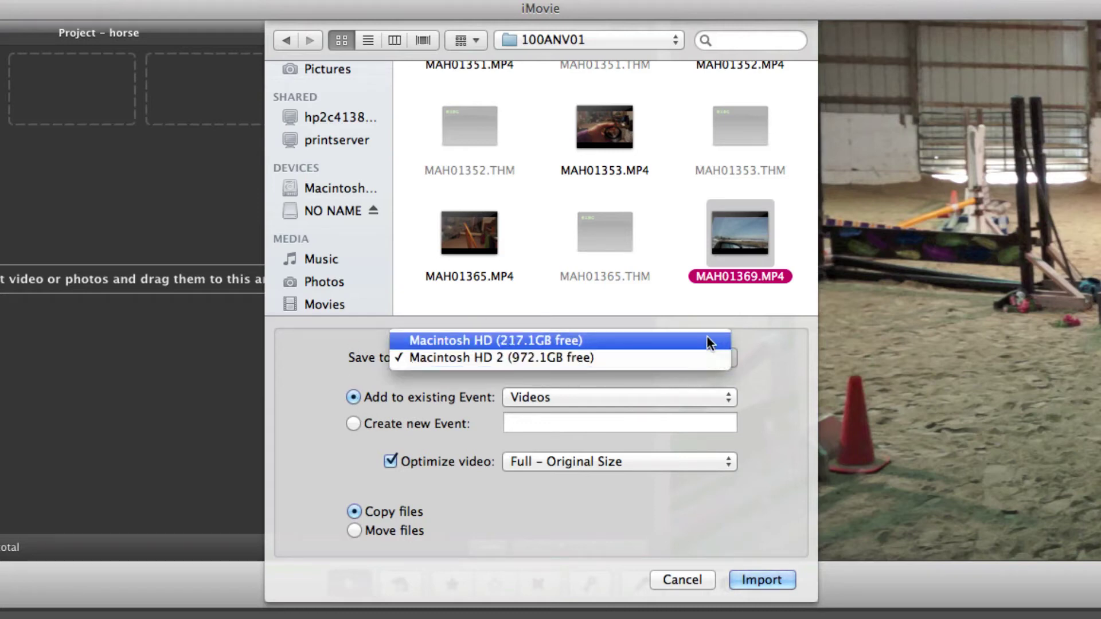
pyautogui.press('Escape')
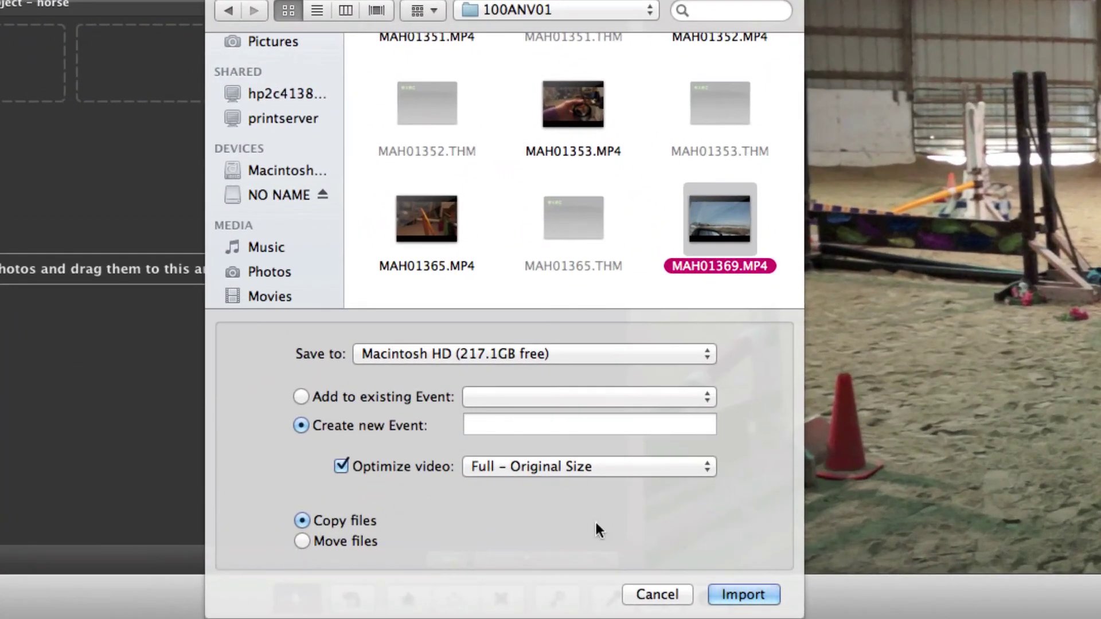
pyautogui.click(682, 353)
pyautogui.click(669, 373)
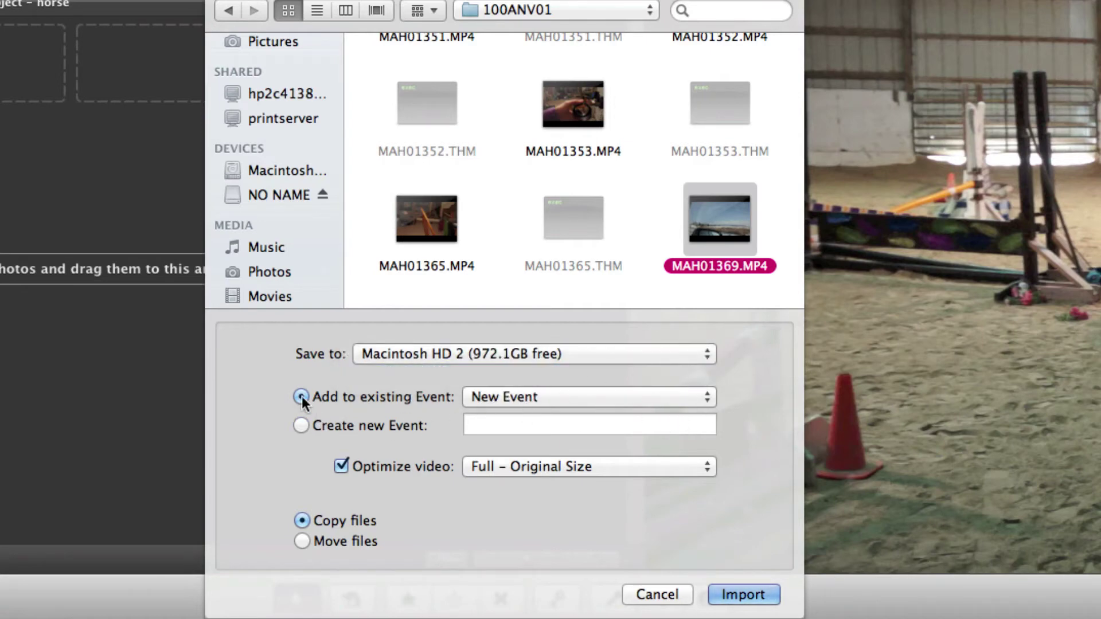
pyautogui.click(301, 427)
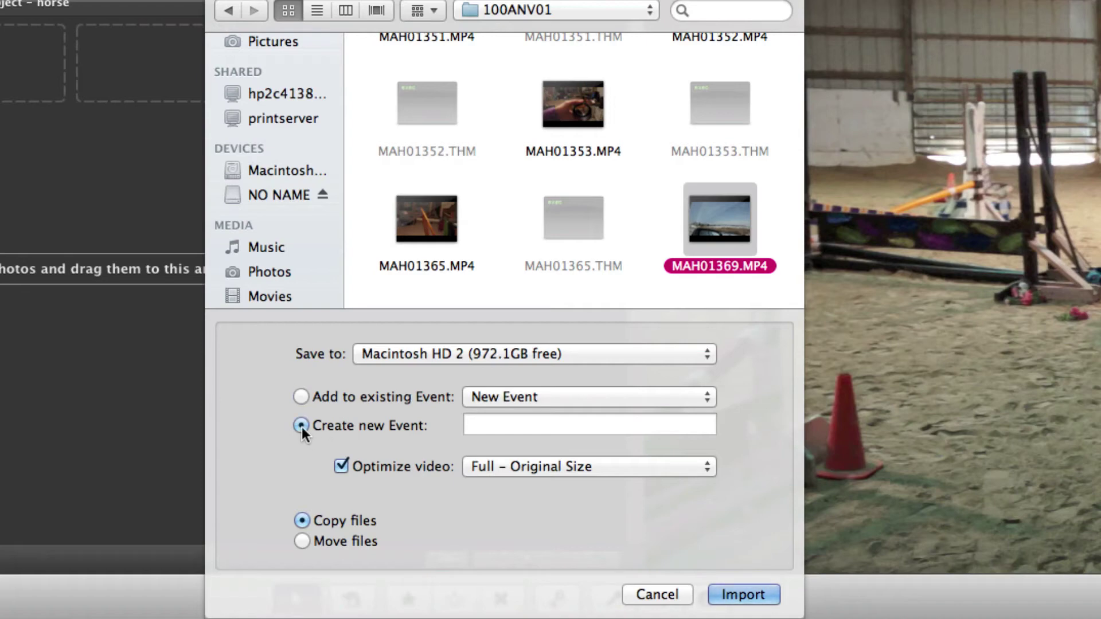
pyautogui.click(301, 395)
pyautogui.click(703, 396)
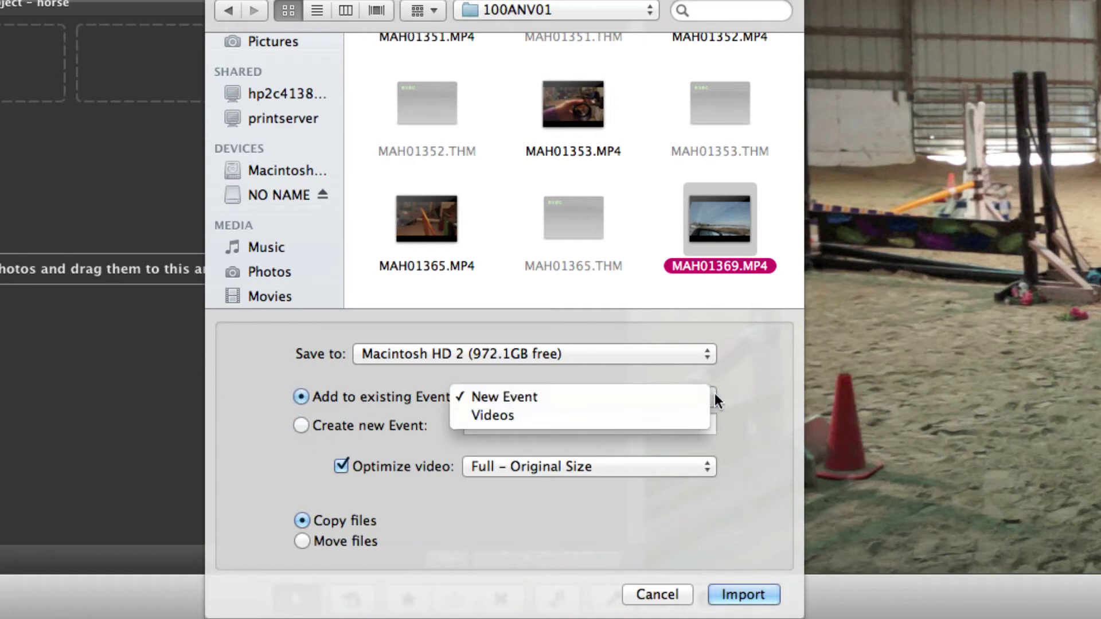
pyautogui.click(683, 416)
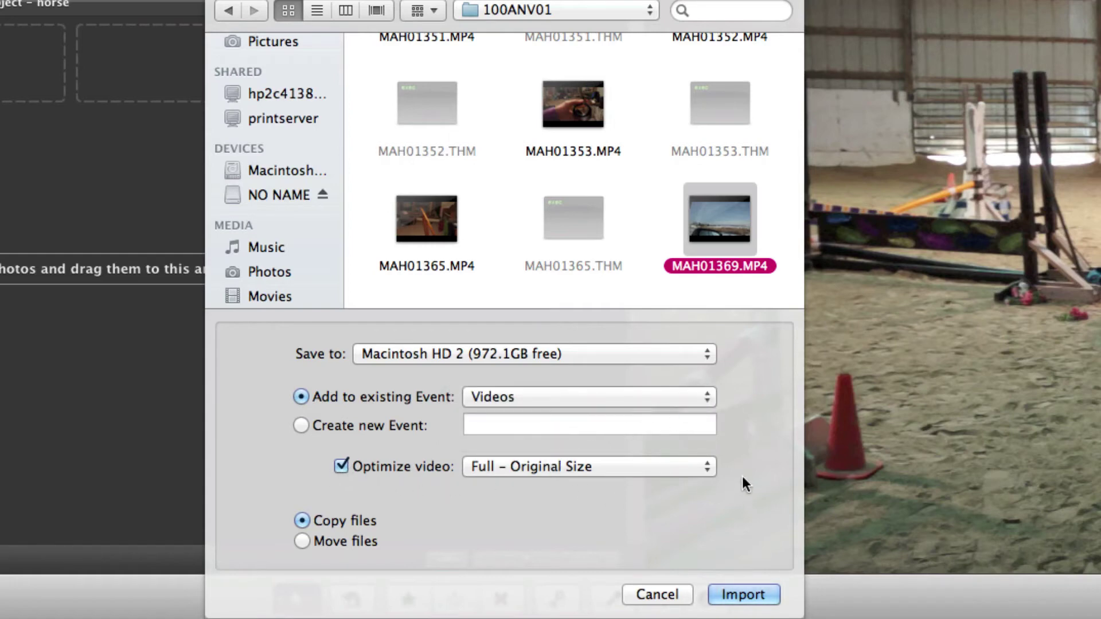
# Keep the video optimization at Full - Original Size and import the chosen file.
pyautogui.click(699, 464)
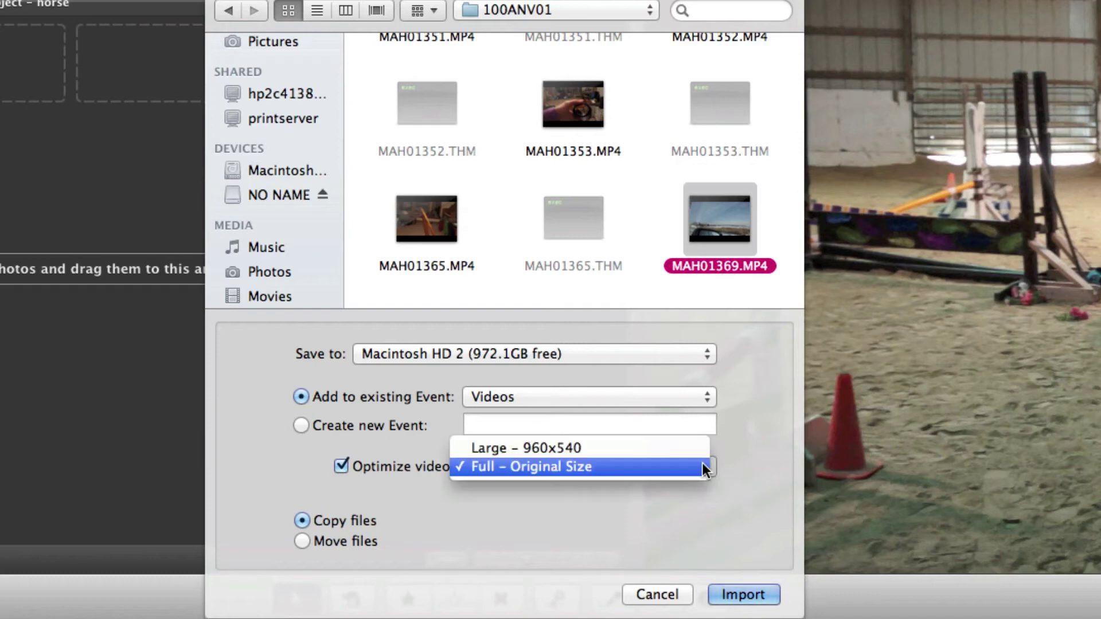
pyautogui.click(673, 470)
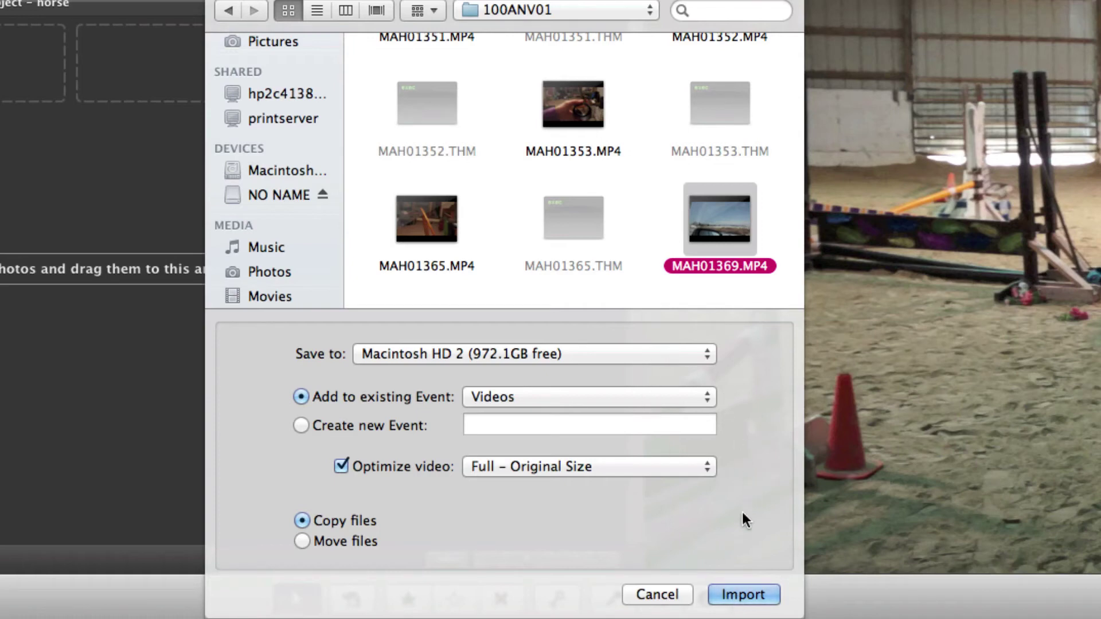
pyautogui.click(742, 596)
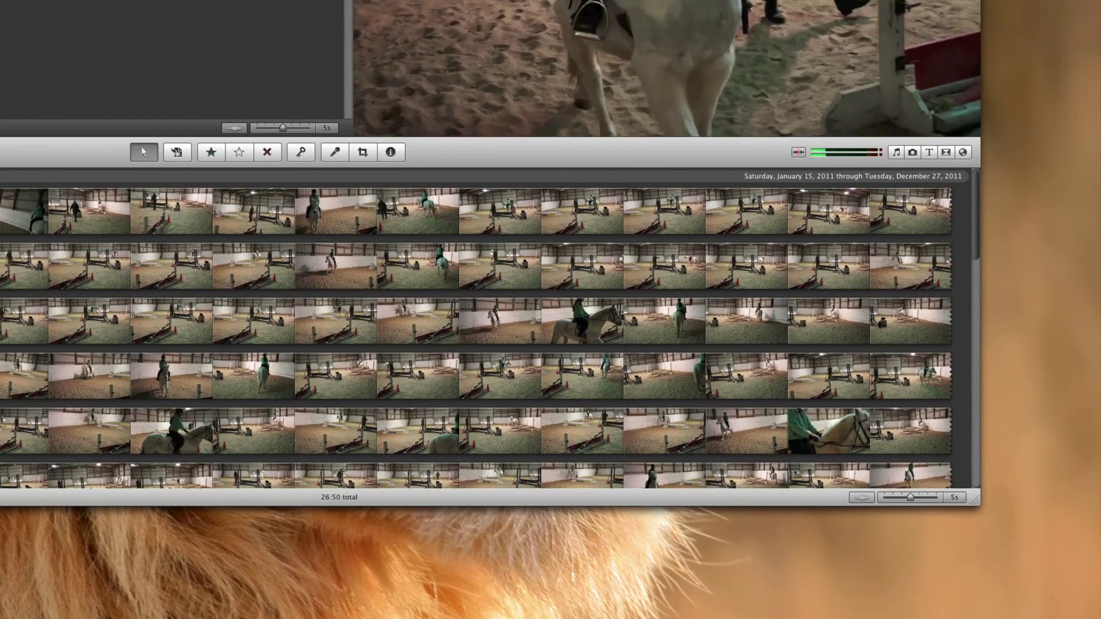
# Find the snowy roadside clip filmed from the car in the Videos event and add the whole clip to the empty project.
pyautogui.scroll(-2, 476, 327)
pyautogui.scroll(1, 476, 327)
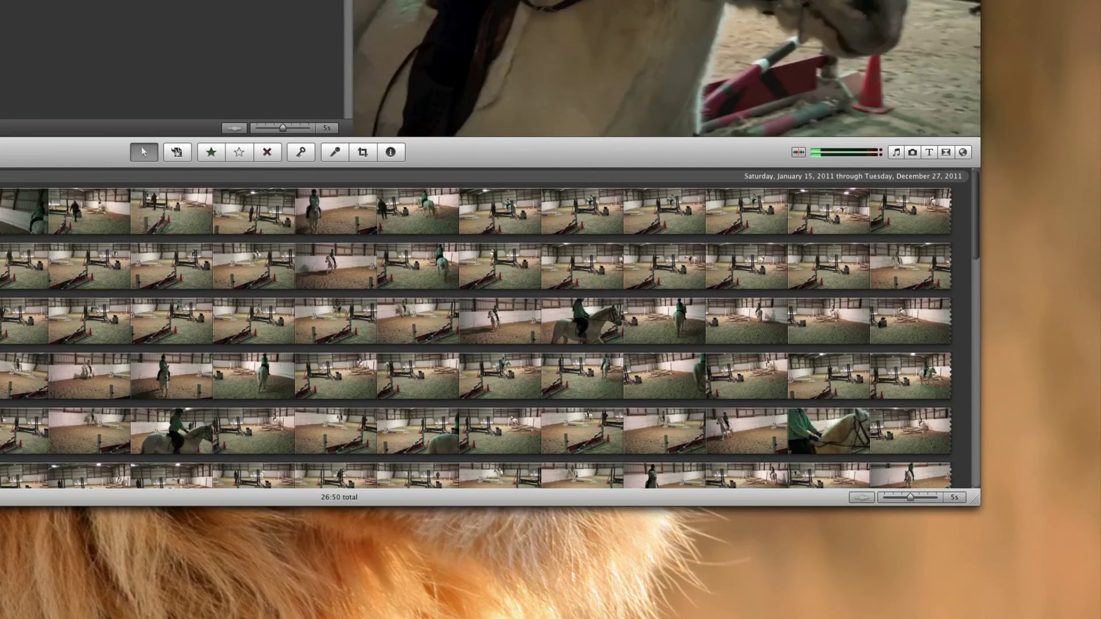
pyautogui.scroll(-6, 180, 266)
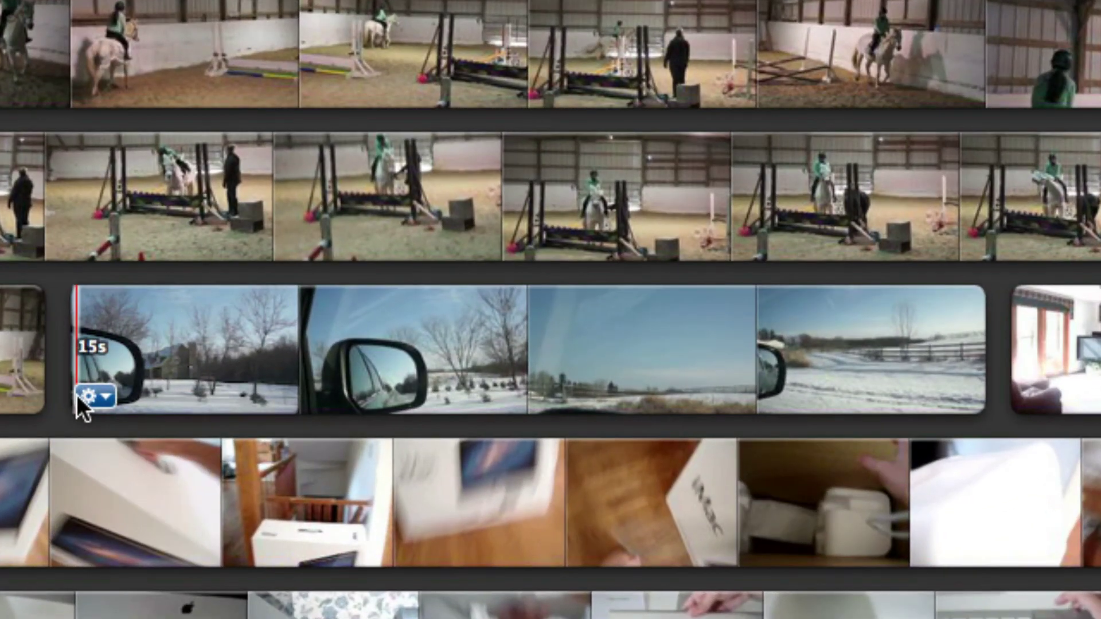
pyautogui.click(667, 440)
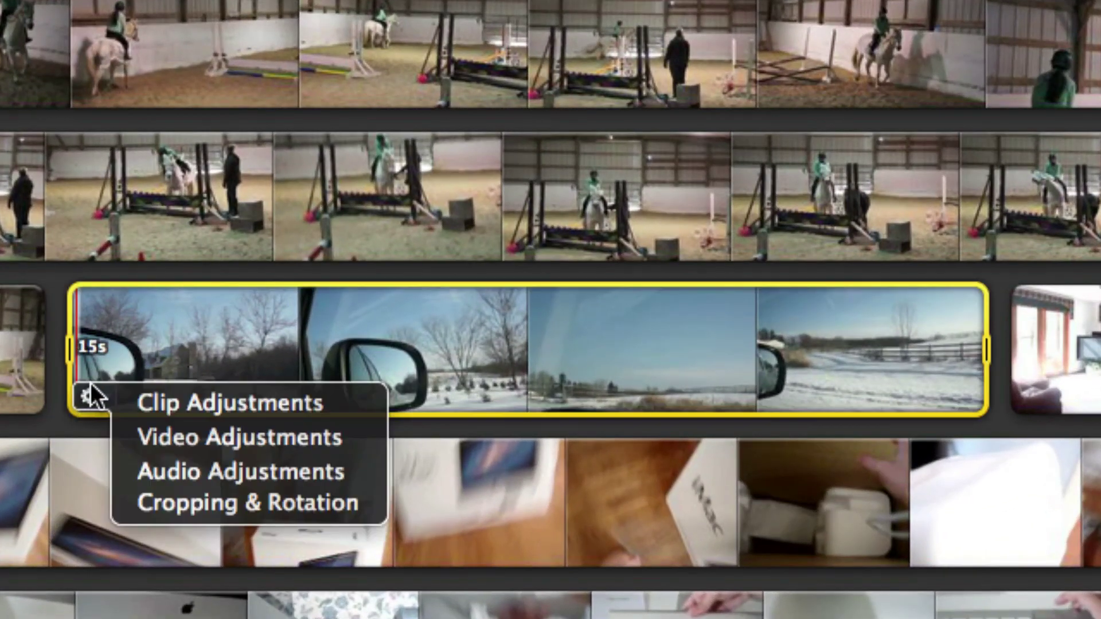
pyautogui.click(666, 440)
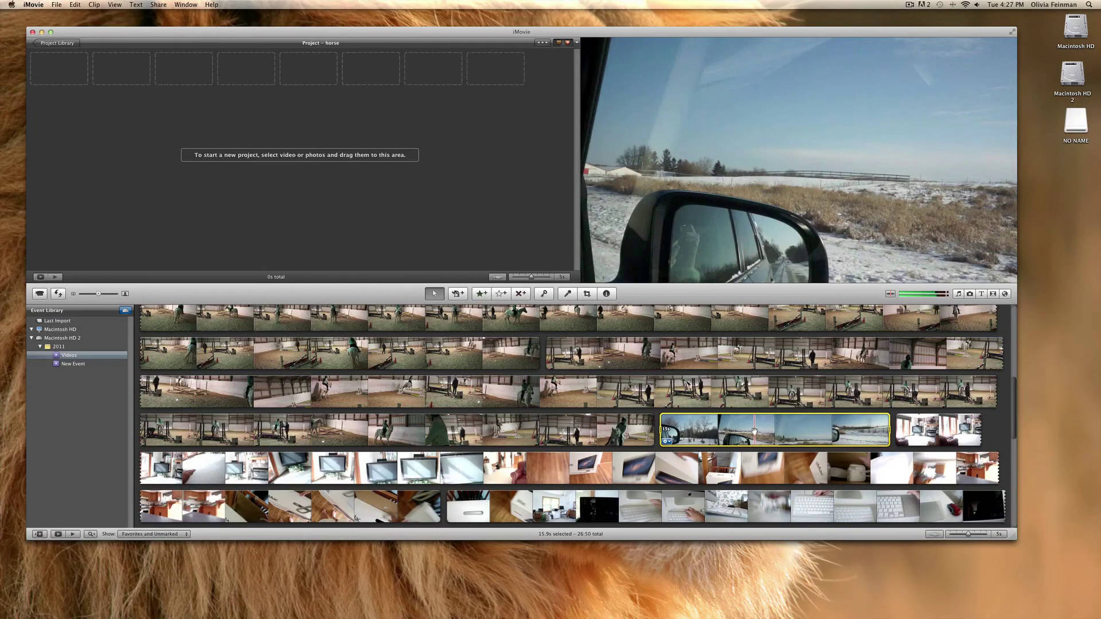
pyautogui.moveTo(750, 430); pyautogui.dragTo(59, 69)
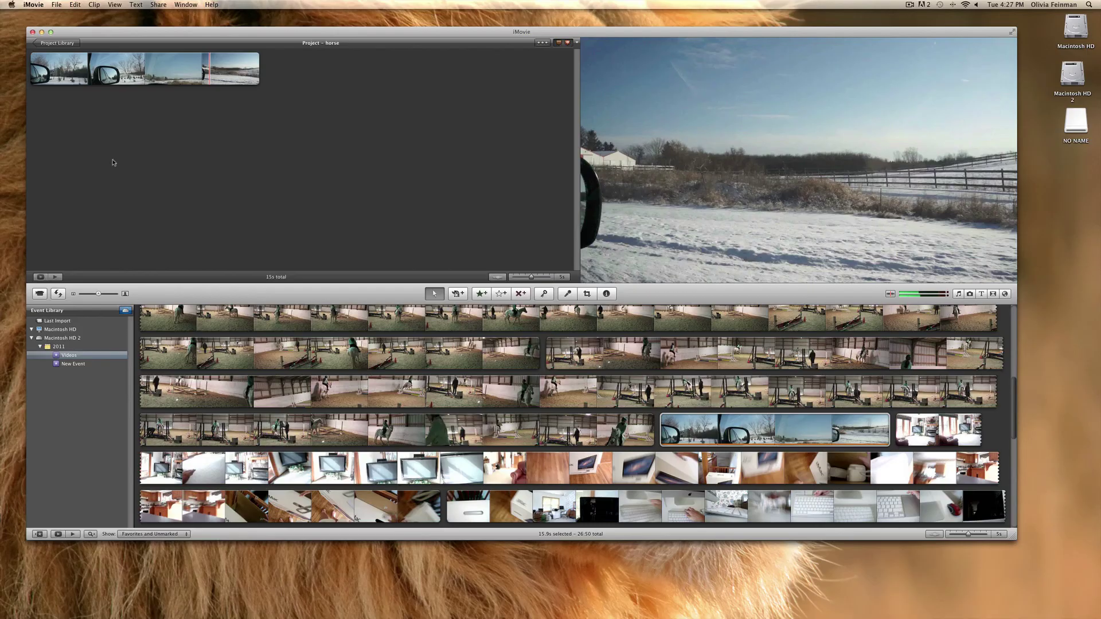
pyautogui.press('\\')
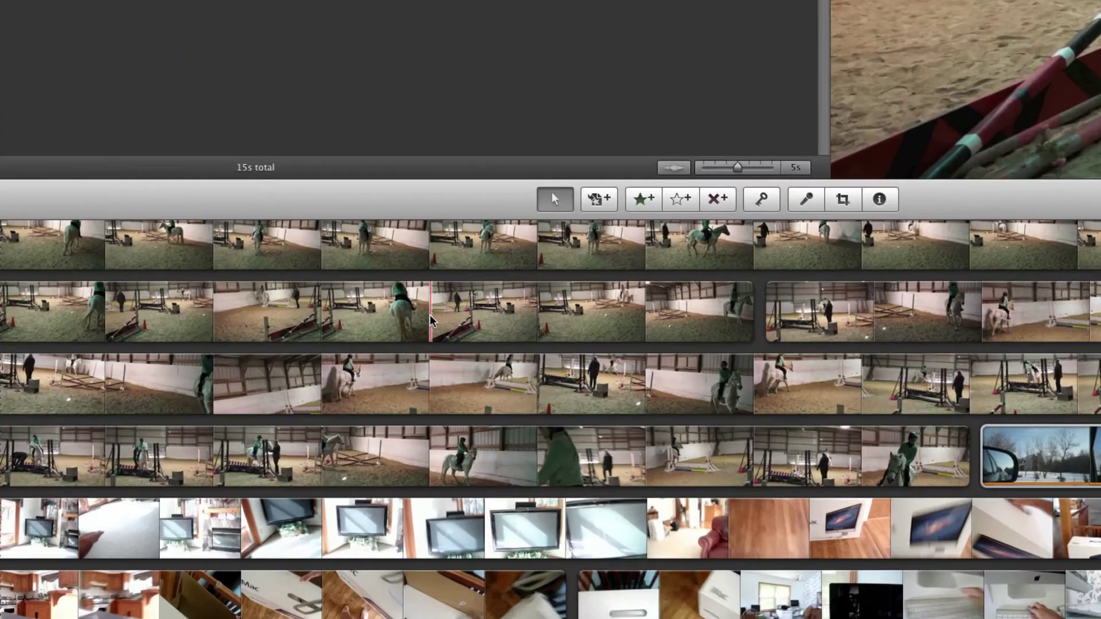
# Select a short range of the riding-arena footage in the event and adjust both of its ends.
pyautogui.moveTo(368, 356); pyautogui.dragTo(406, 356)
pyautogui.moveTo(726, 222); pyautogui.dragTo(576, 237)
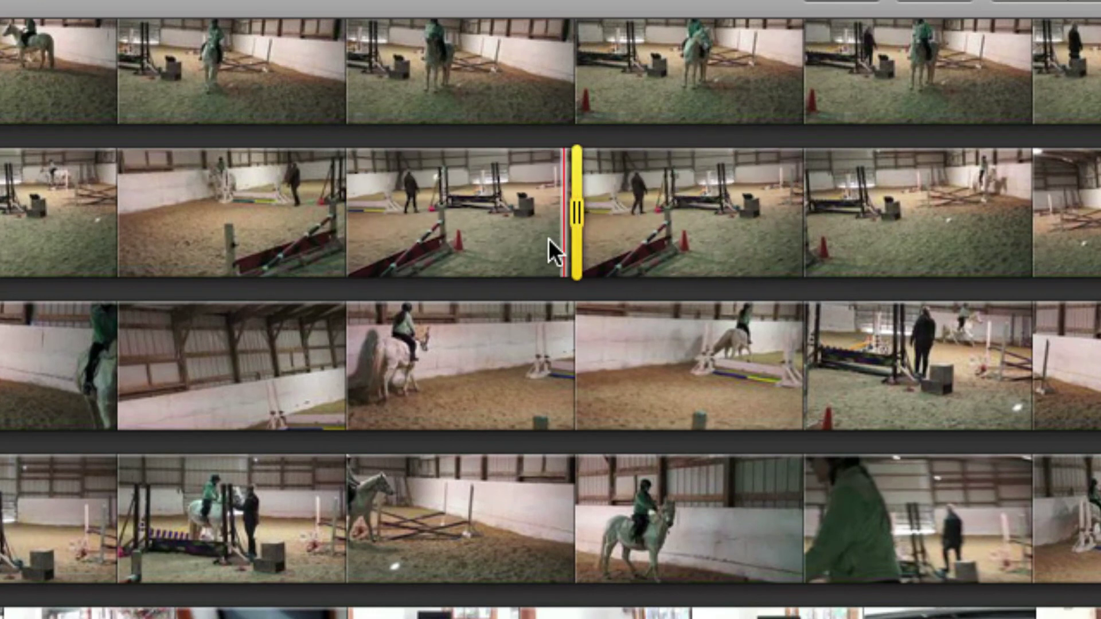
pyautogui.click(528, 206)
pyautogui.click(359, 253)
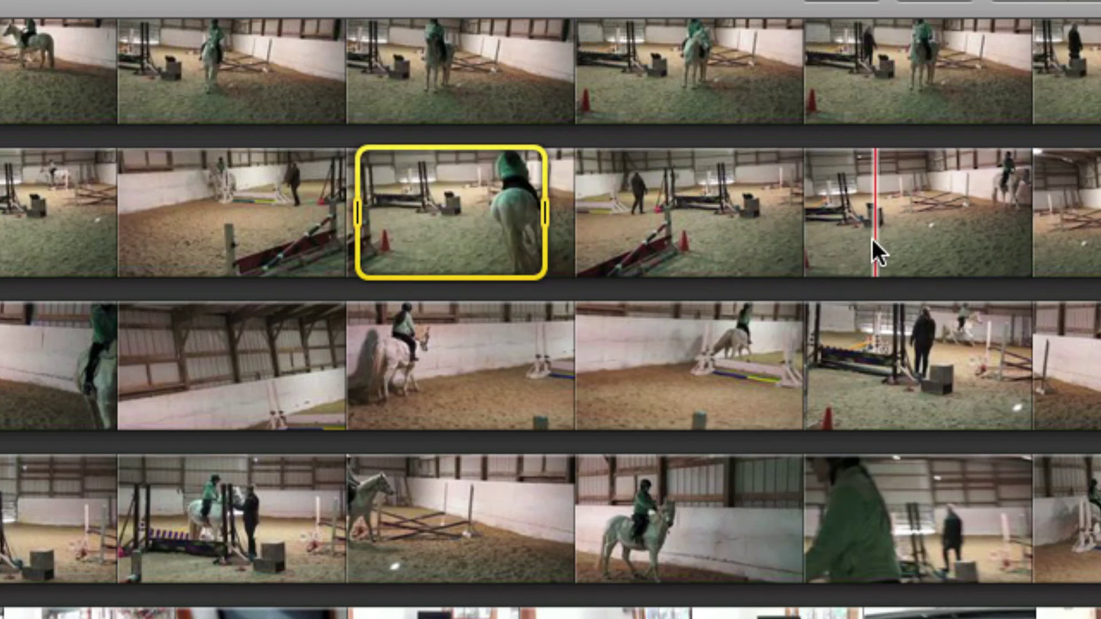
# Add a short section of the riding-arena footage to the project after the snowy roadside clip and play across the join.
pyautogui.moveTo(838, 239); pyautogui.dragTo(1042, 236)
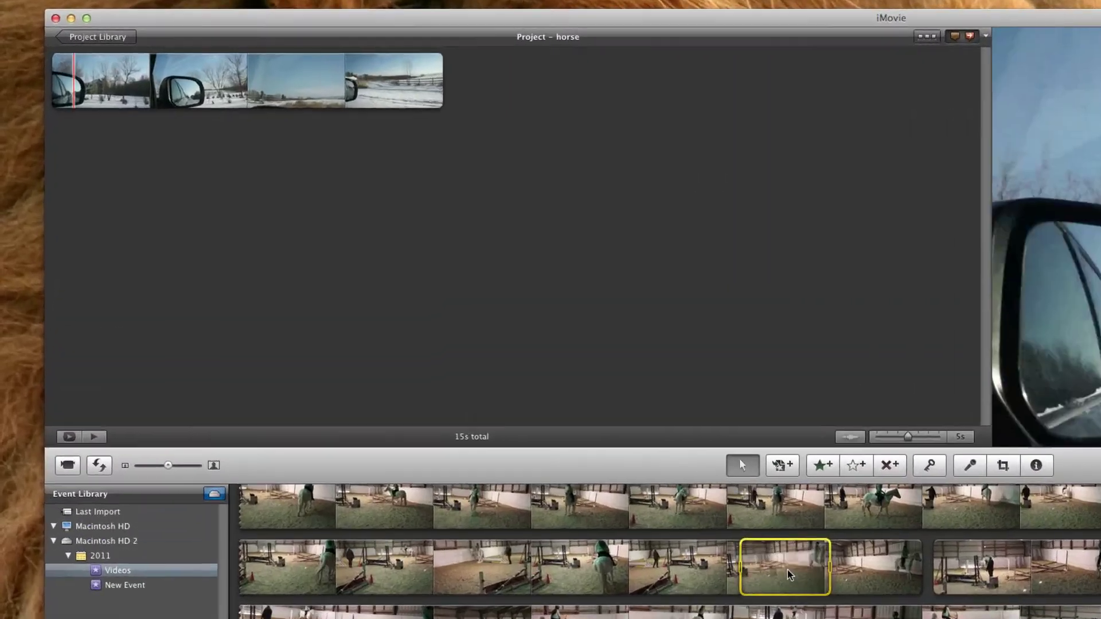
pyautogui.moveTo(970, 261); pyautogui.dragTo(609, 90)
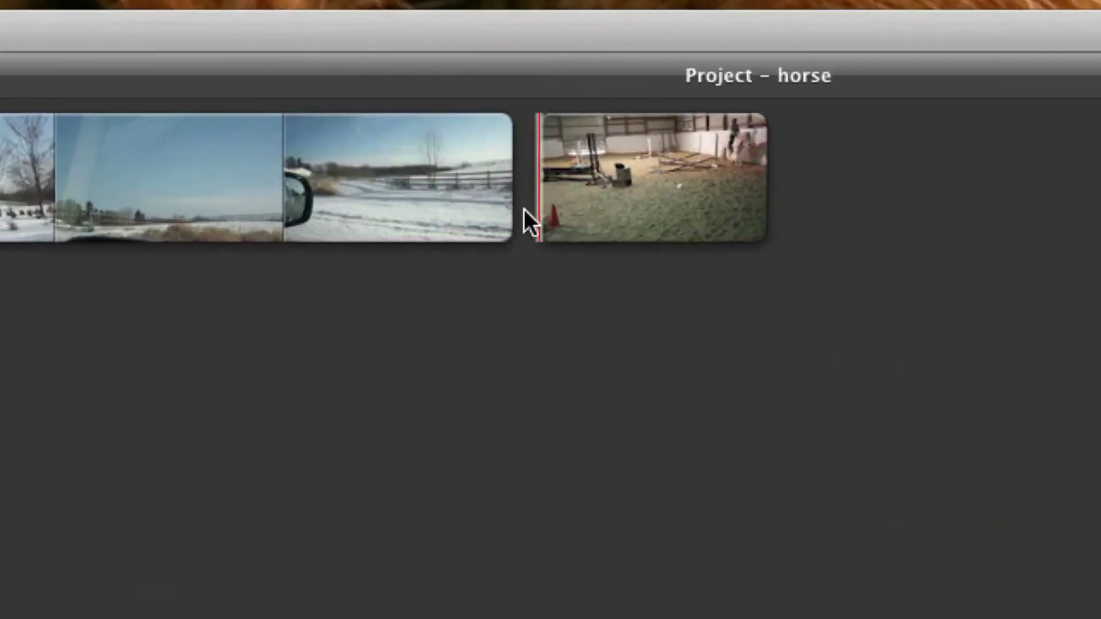
pyautogui.press('space')
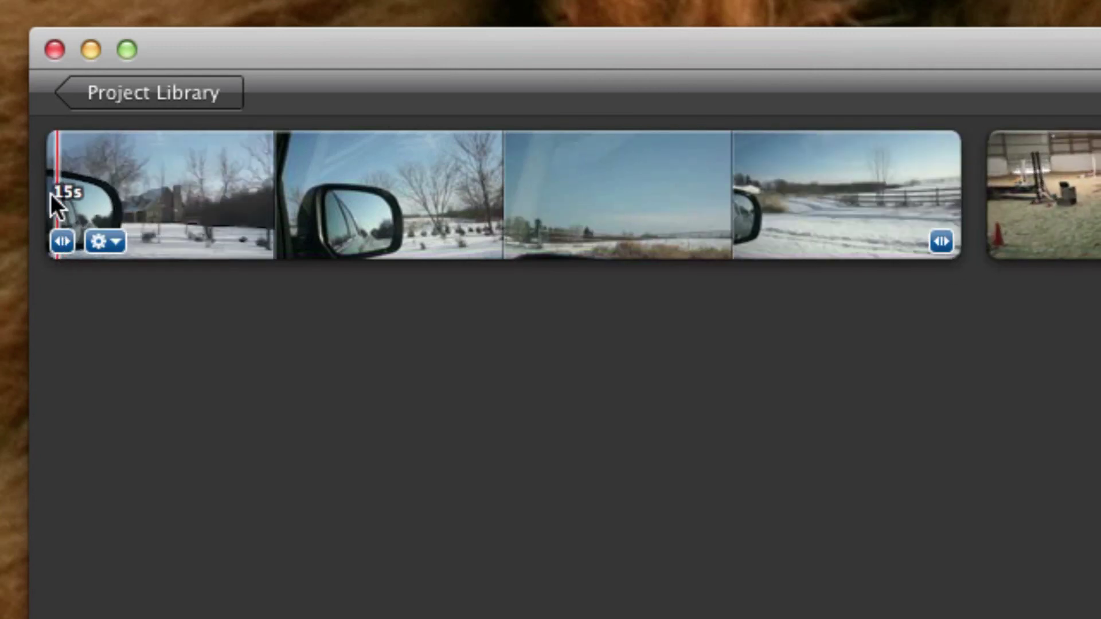
# Delete the opening section of the snowy roadside clip, up to just past its first thumbnail, and play the shortened project.
pyautogui.moveTo(40, 204); pyautogui.dragTo(287, 237)
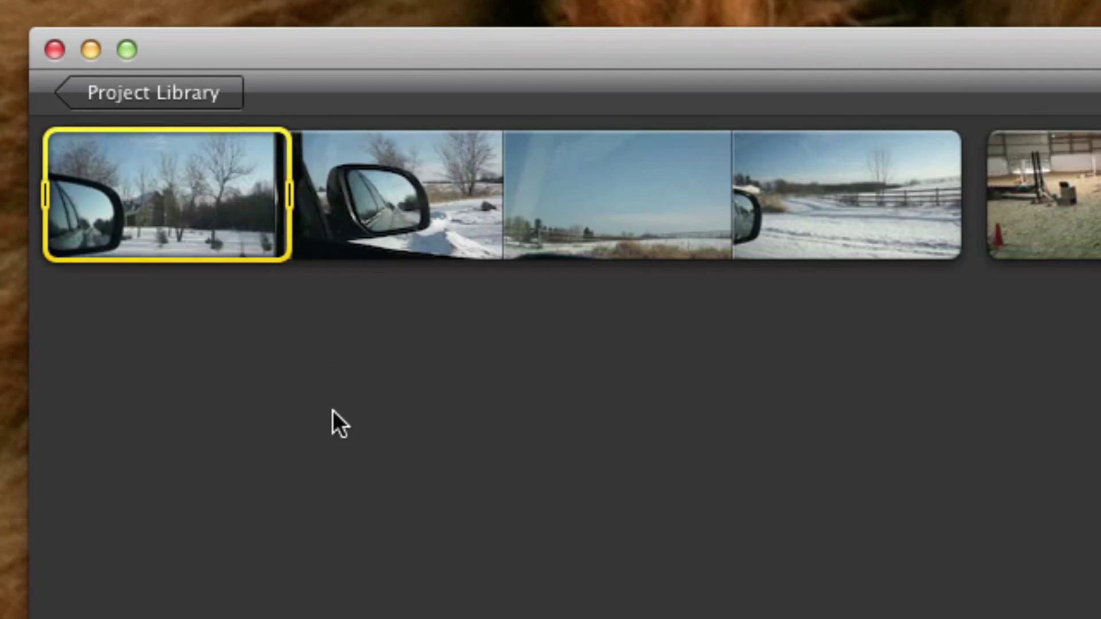
pyautogui.press('Delete')
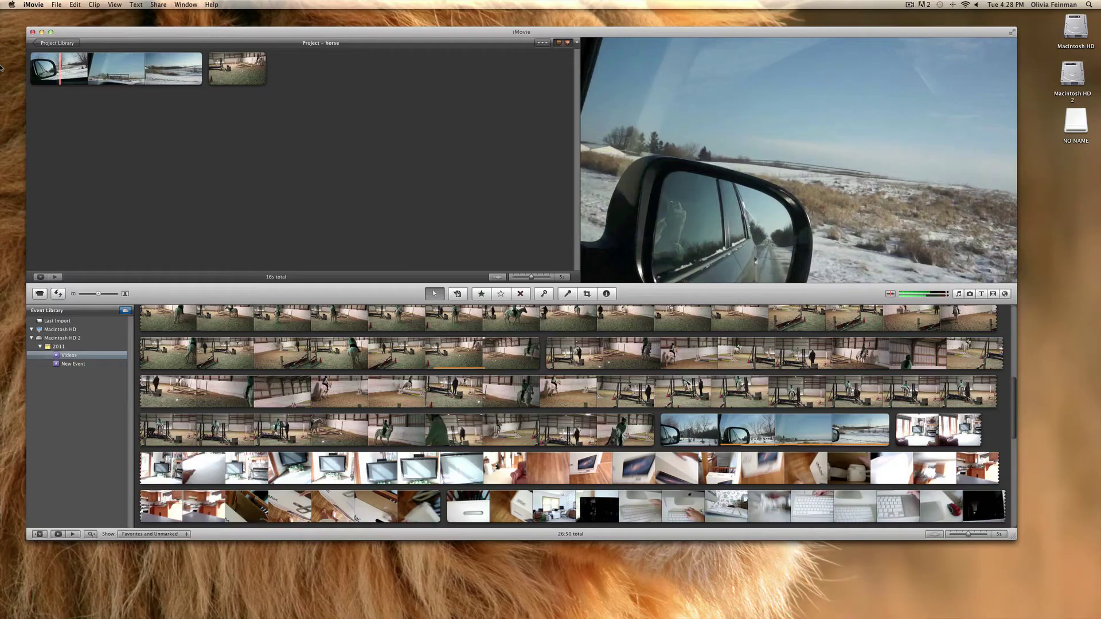
pyautogui.press('space')
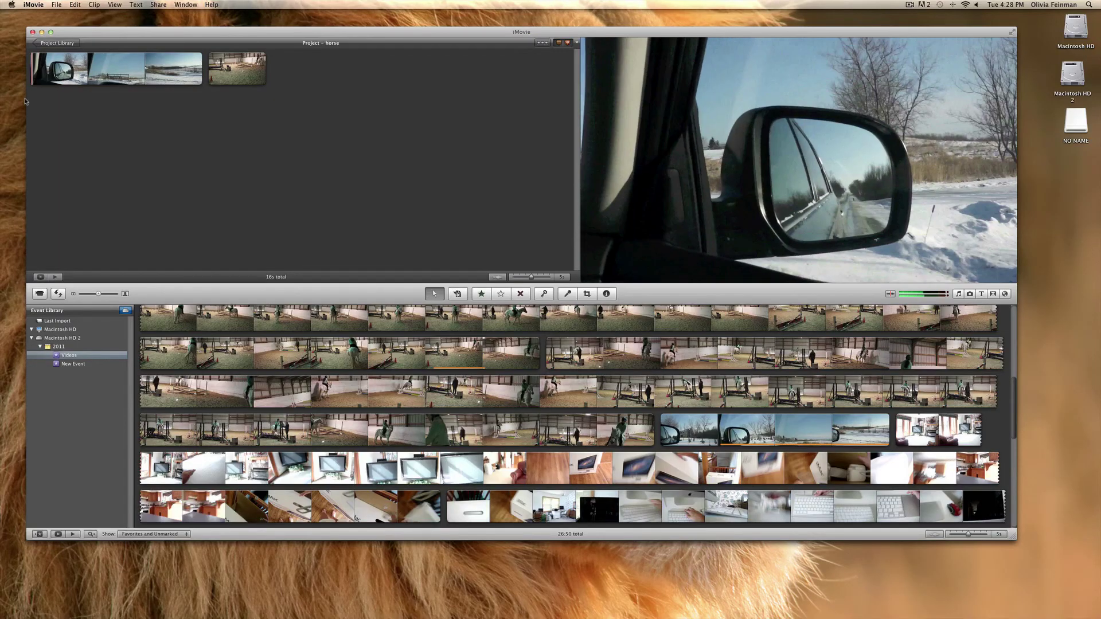